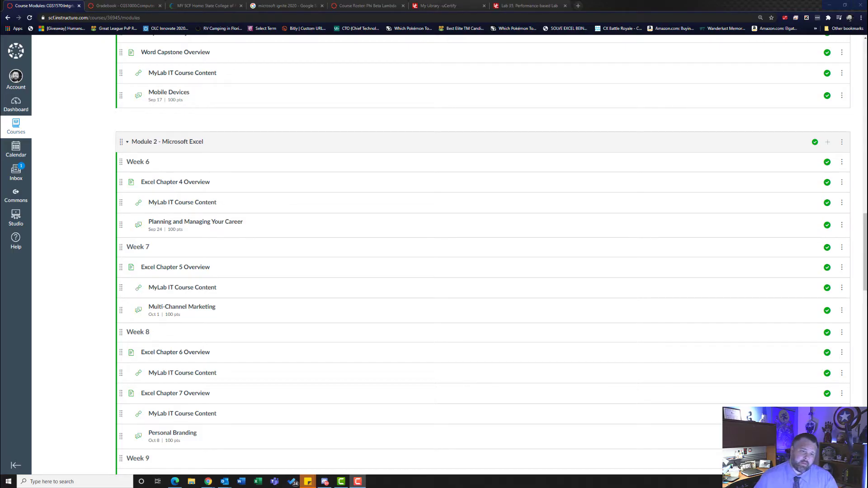
# Open Excel 4F Vehicles (Homework) from the Week 6 MyLab IT Excel Chapter 4 folder.
pyautogui.click(210, 203)
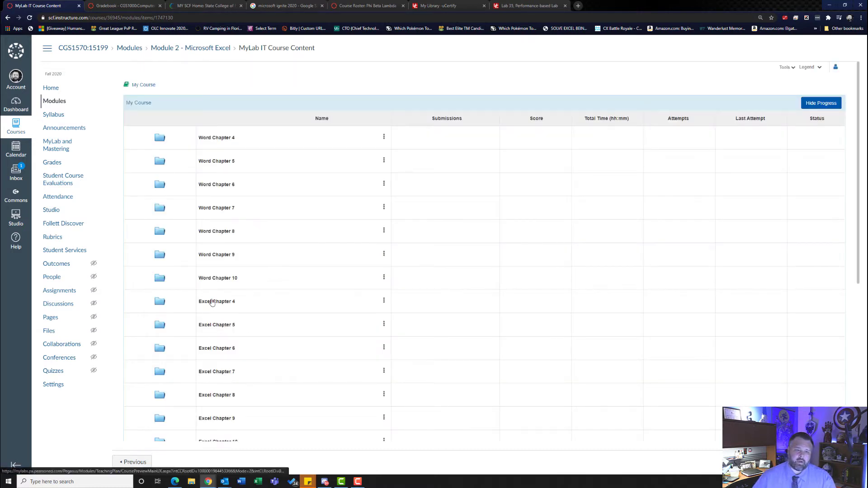
pyautogui.click(224, 302)
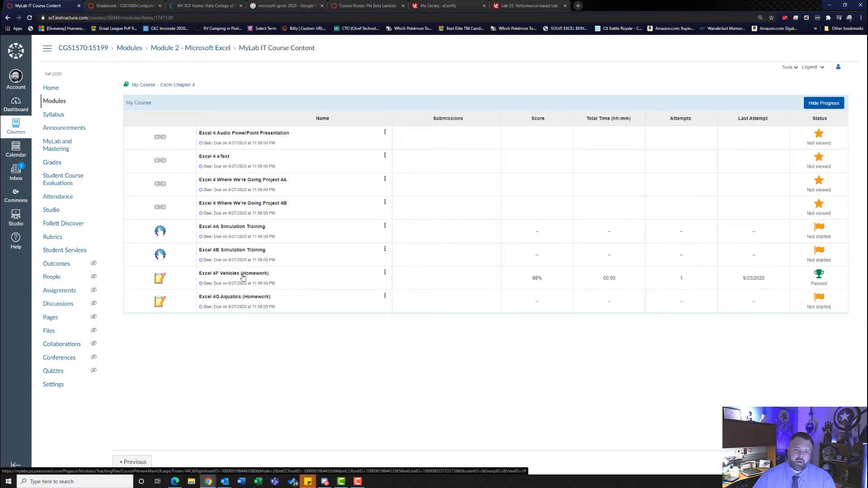
pyautogui.click(251, 275)
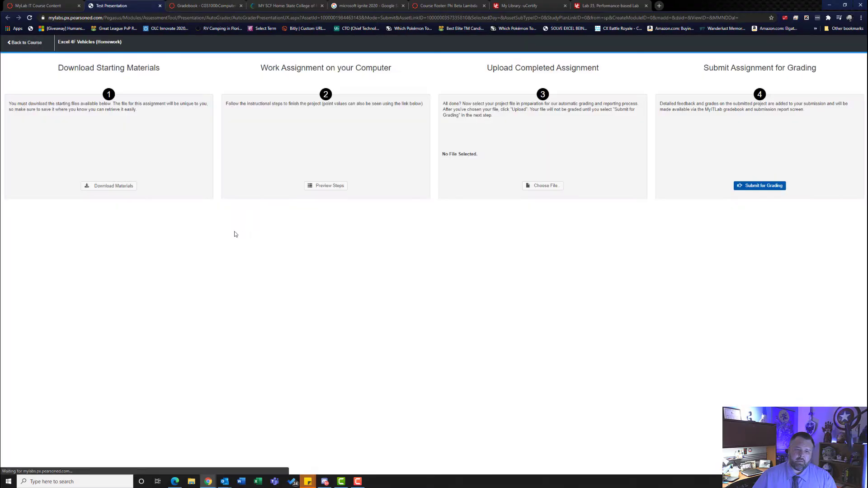
# Download the instructions, student workbook, Access database, result image and CSV, then open the student workbook.
pyautogui.click(110, 187)
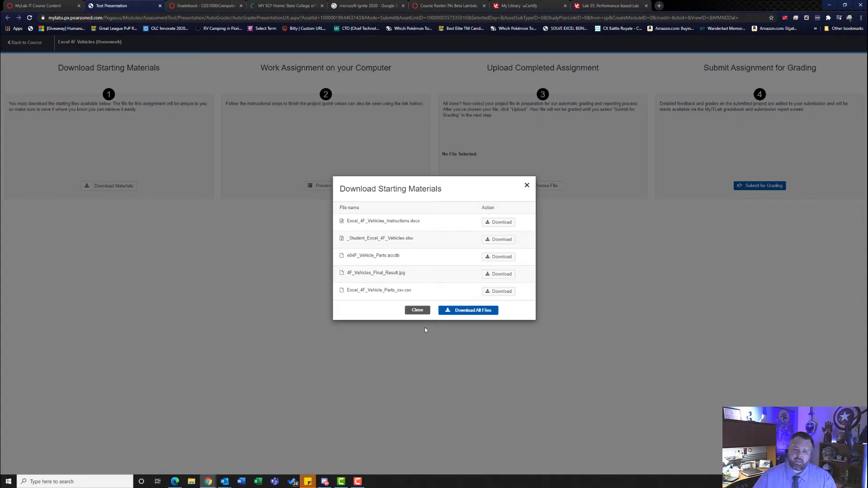
pyautogui.click(498, 223)
pyautogui.click(497, 238)
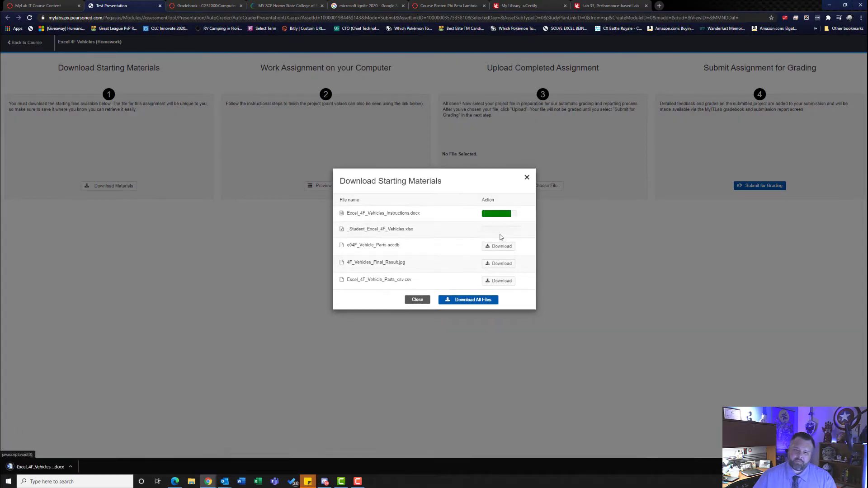
pyautogui.click(499, 246)
pyautogui.click(503, 262)
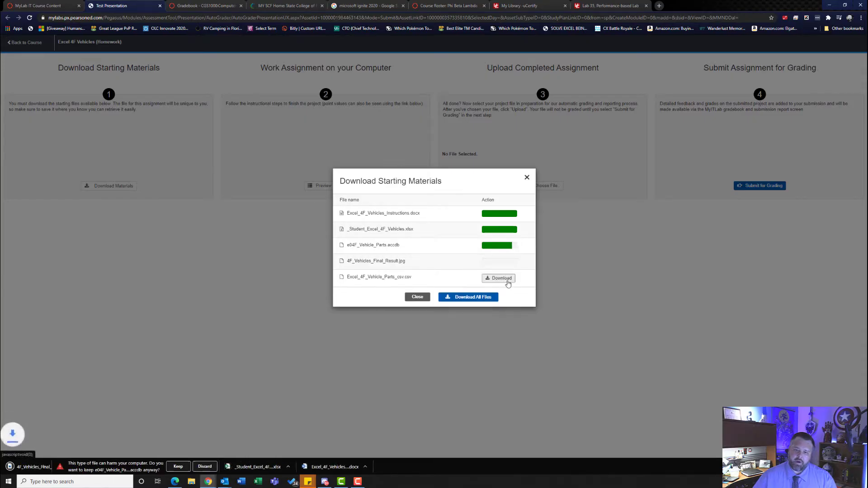
pyautogui.click(498, 278)
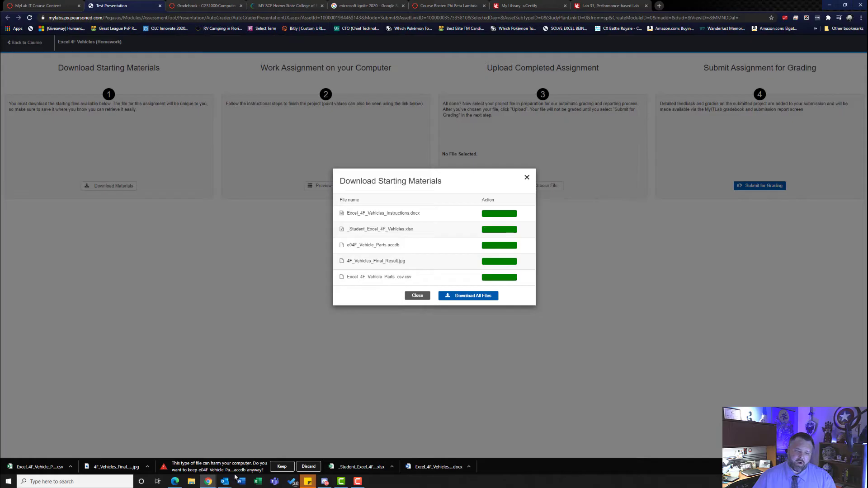
pyautogui.click(281, 469)
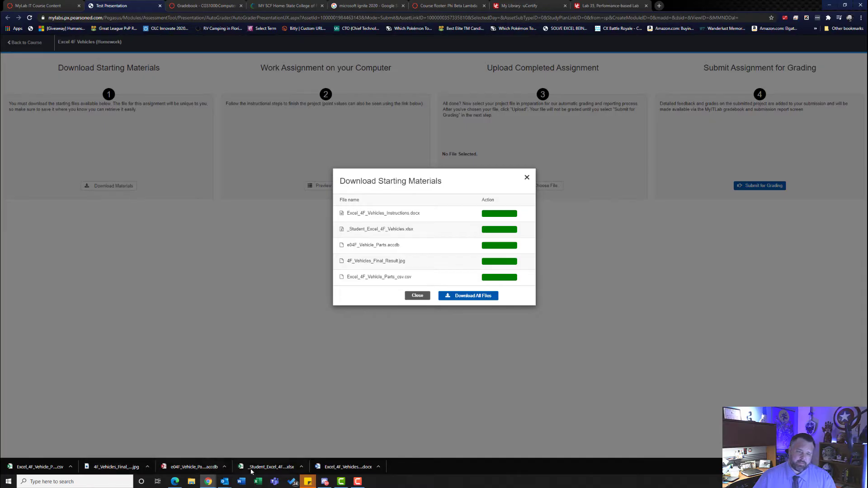
pyautogui.click(266, 469)
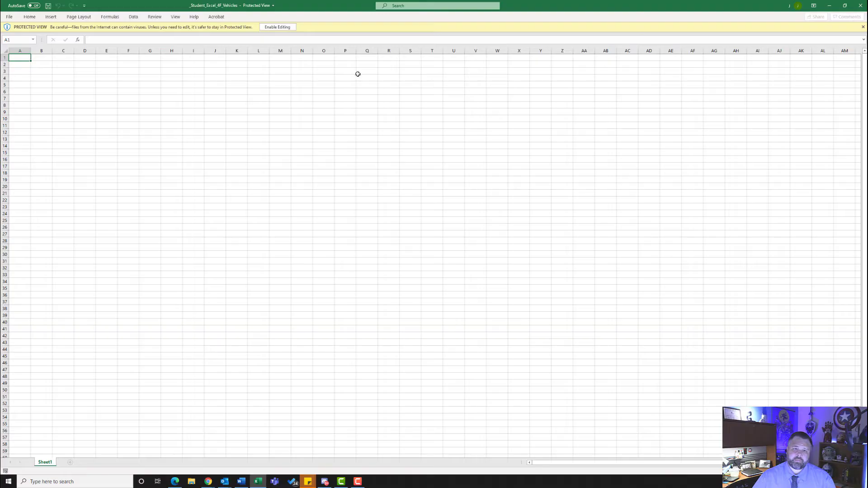
# Enable editing on the _Student_Excel_4F_Vehicles workbook.
pyautogui.click(277, 27)
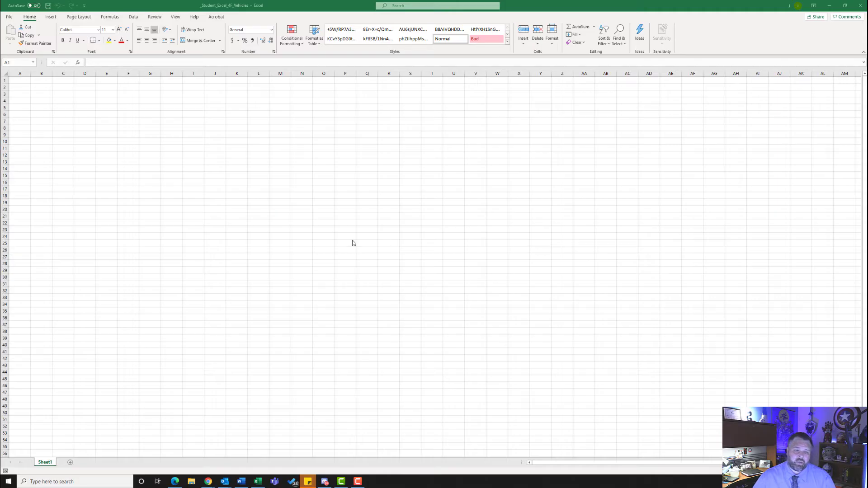
# Import from the Microsoft Access database e04F_Vehicle_Parts in the Downloads folder.
pyautogui.click(134, 19)
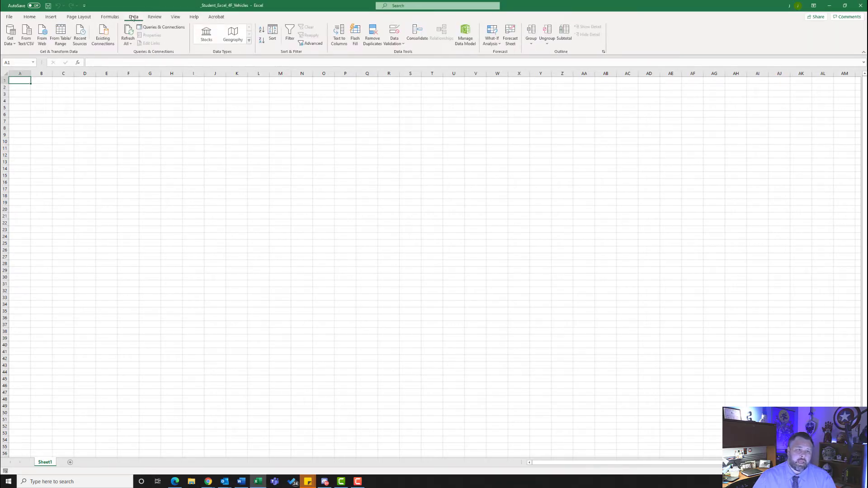
pyautogui.click(10, 38)
pyautogui.moveTo(37, 73)
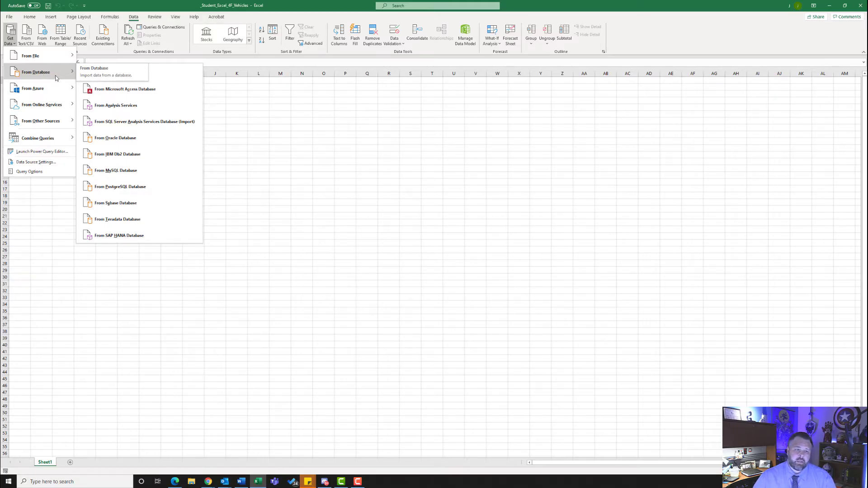
pyautogui.click(153, 90)
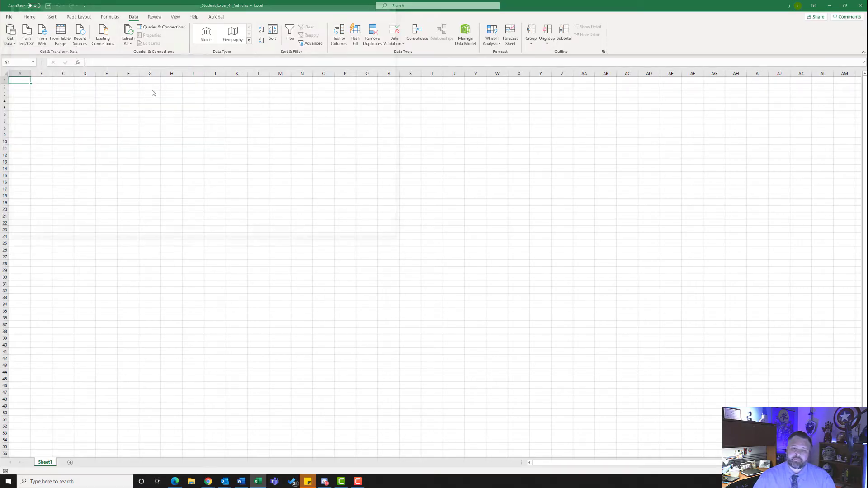
pyautogui.scroll(10, 33, 63)
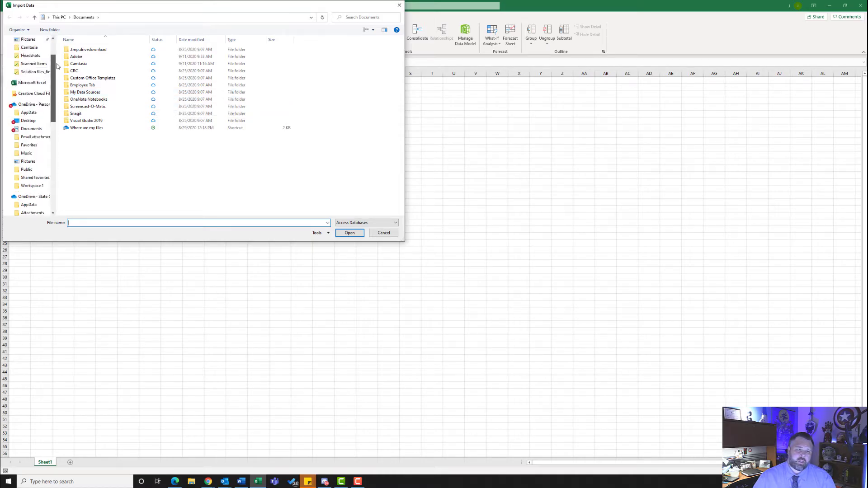
pyautogui.click(33, 63)
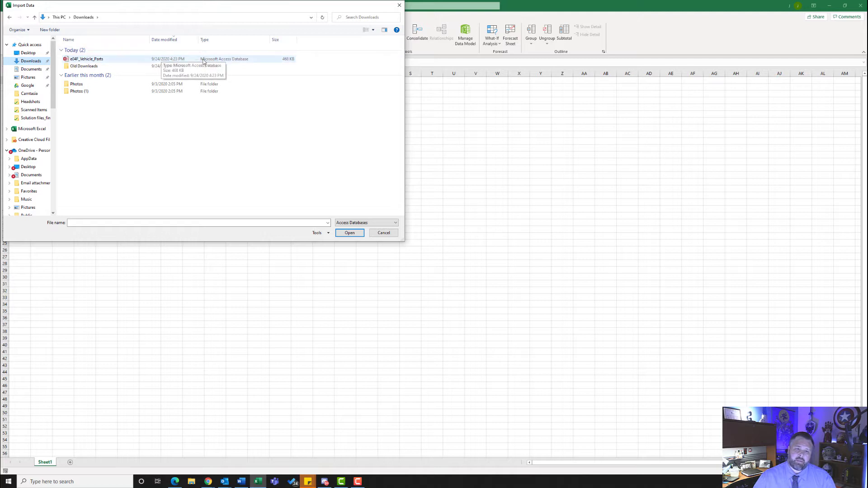
pyautogui.click(112, 59)
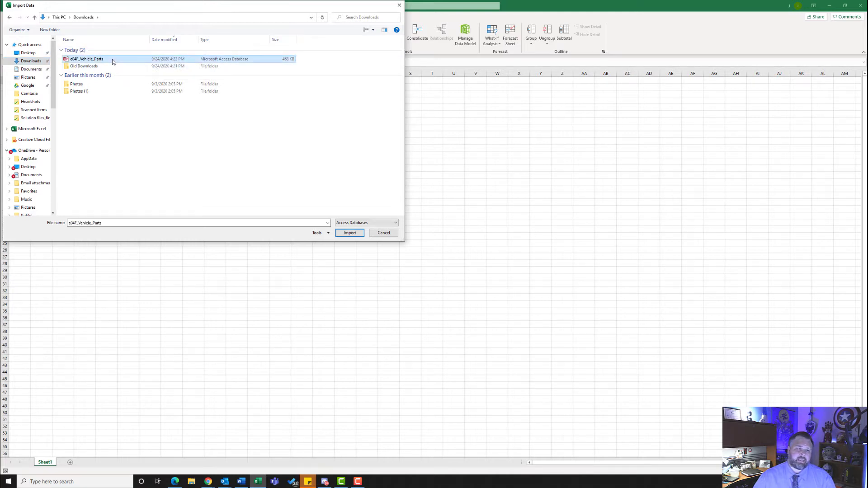
pyautogui.click(352, 233)
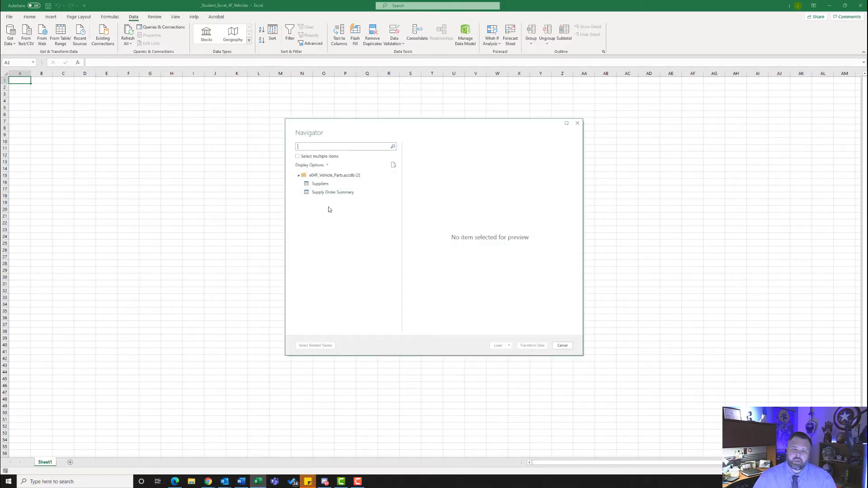
# Load both the Suppliers and Supply Order Summary tables into the workbook as queries.
pyautogui.click(298, 157)
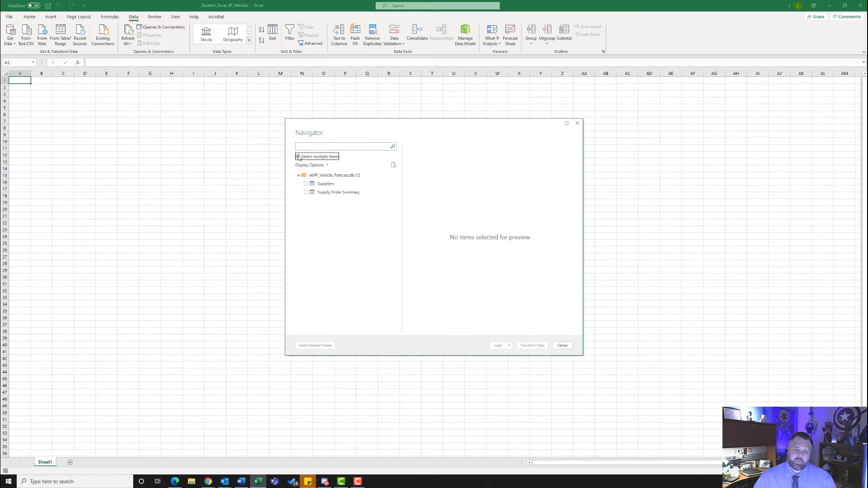
pyautogui.click(306, 183)
pyautogui.click(306, 192)
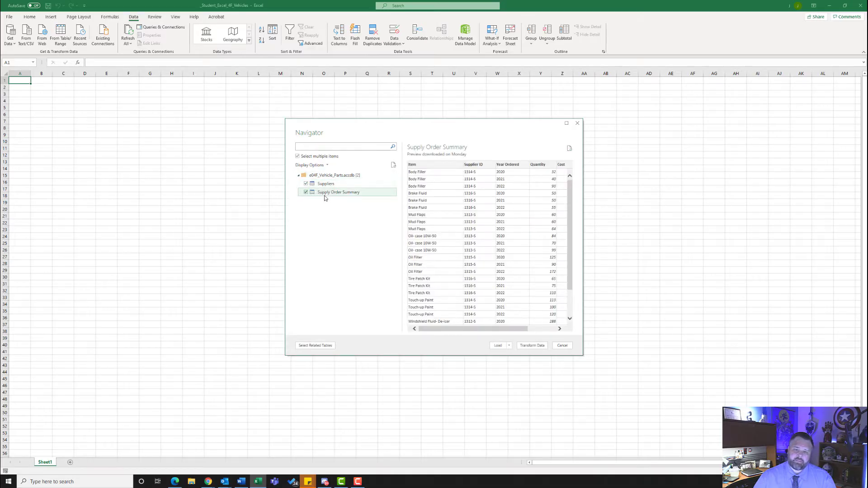
pyautogui.click(509, 346)
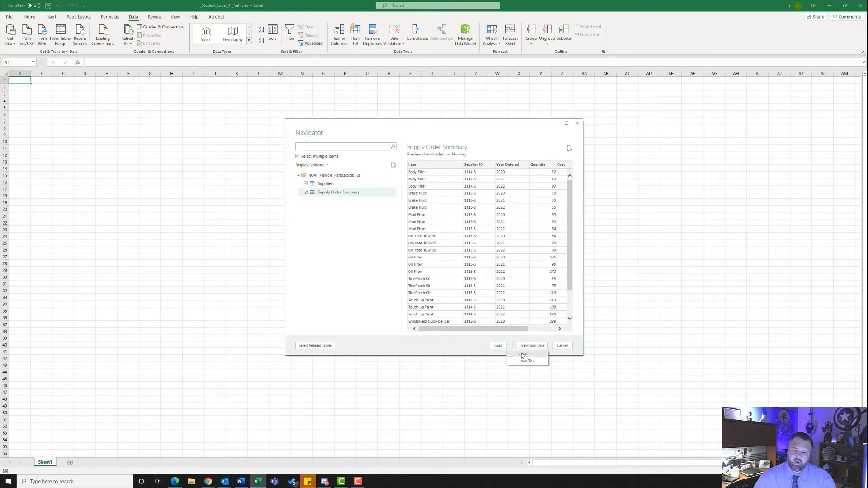
pyautogui.click(522, 355)
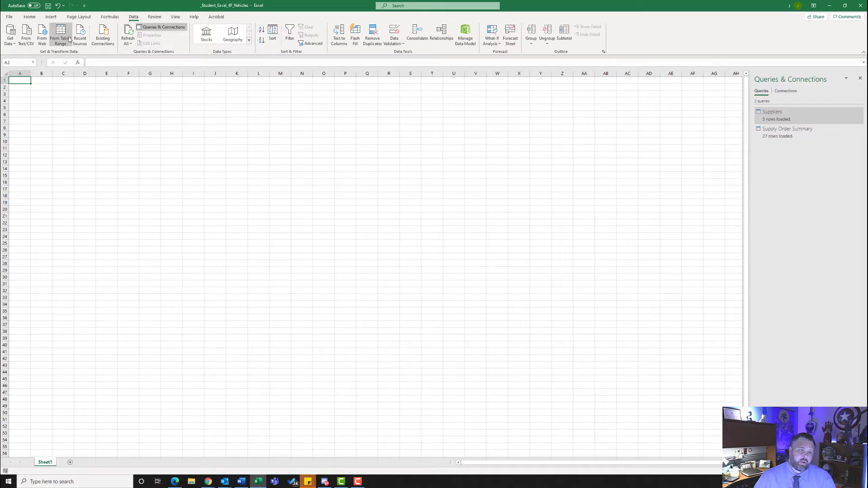
pyautogui.click(51, 17)
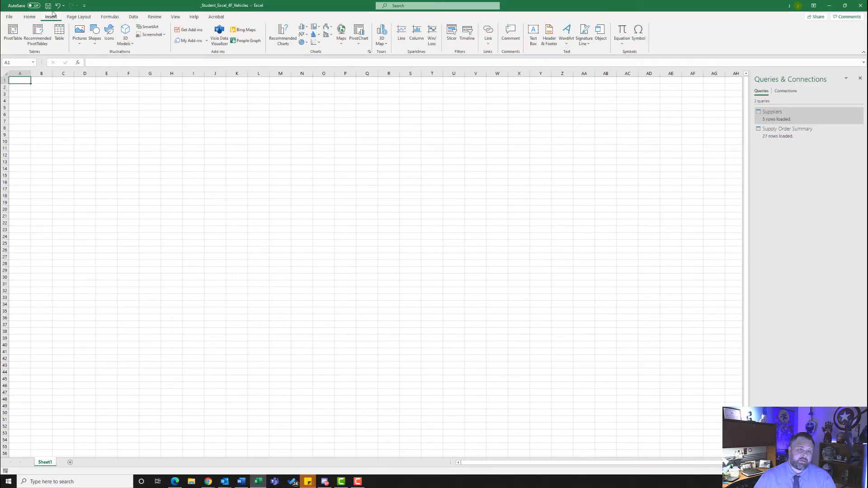
# Insert a PivotTable at Sheet1!A1 using this workbook's Data Model.
pyautogui.click(12, 38)
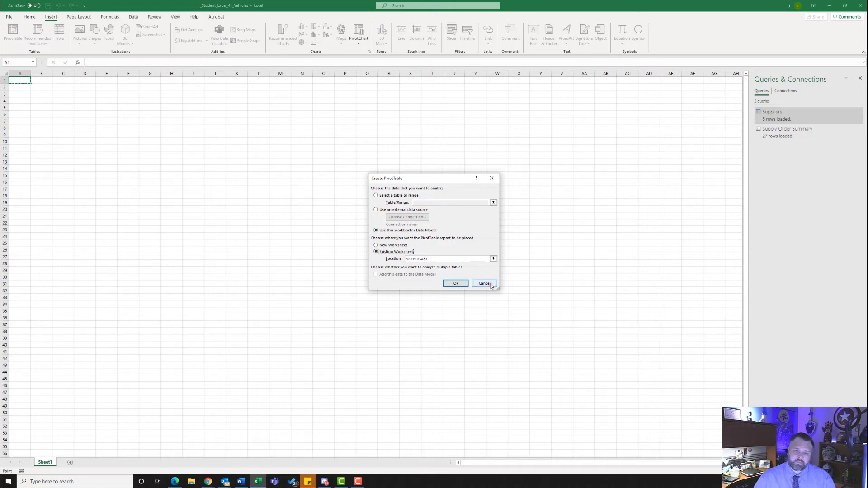
pyautogui.click(457, 283)
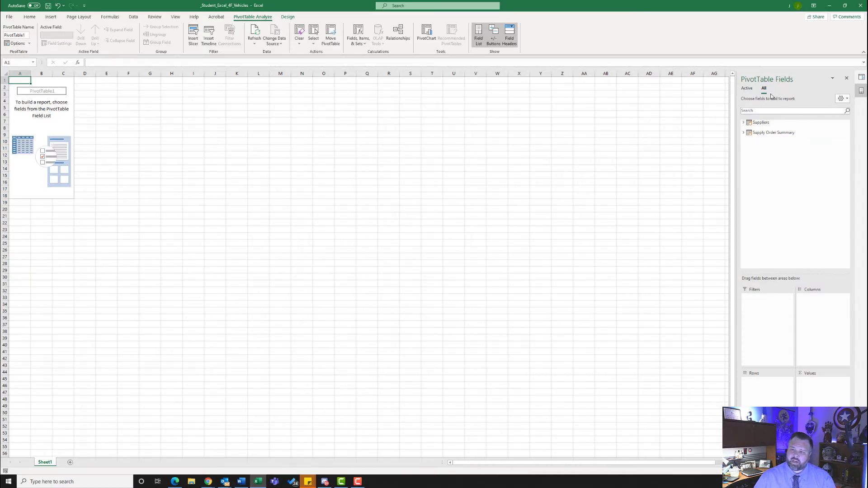
# Build the PivotTable with Supplier columns, Item rows and Sum of Quantity values, then select the values.
pyautogui.click(743, 123)
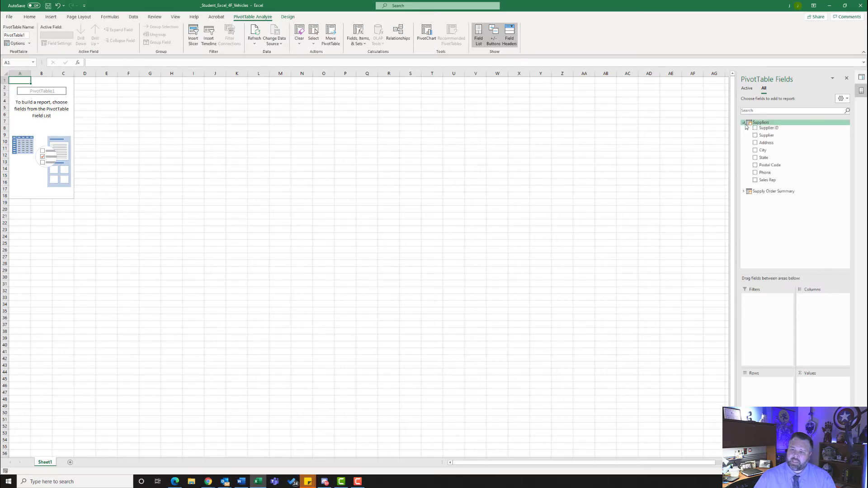
pyautogui.click(744, 192)
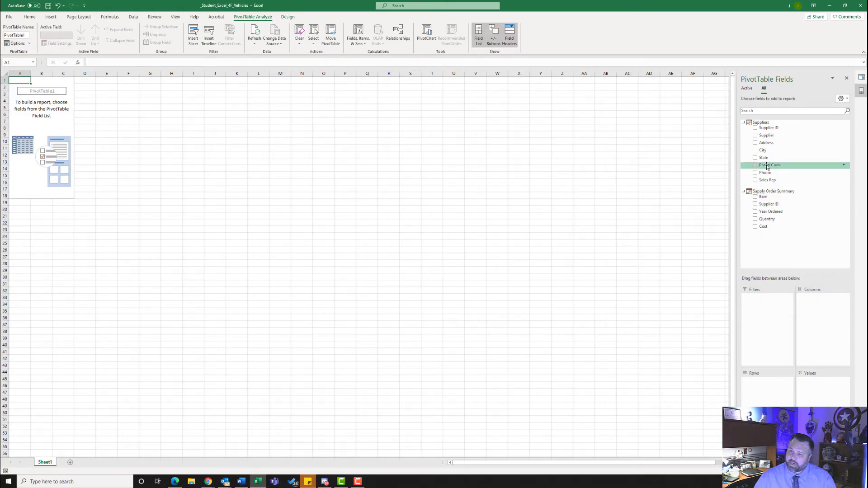
pyautogui.moveTo(767, 138); pyautogui.dragTo(823, 324)
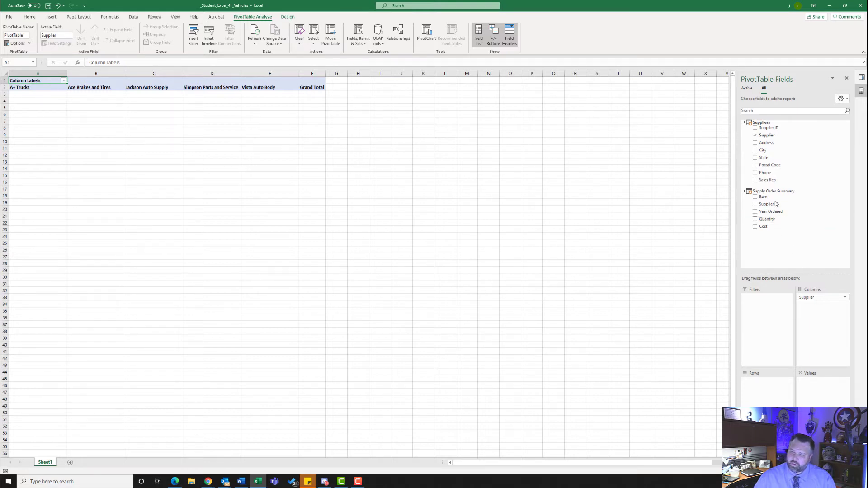
pyautogui.moveTo(767, 200); pyautogui.dragTo(770, 399)
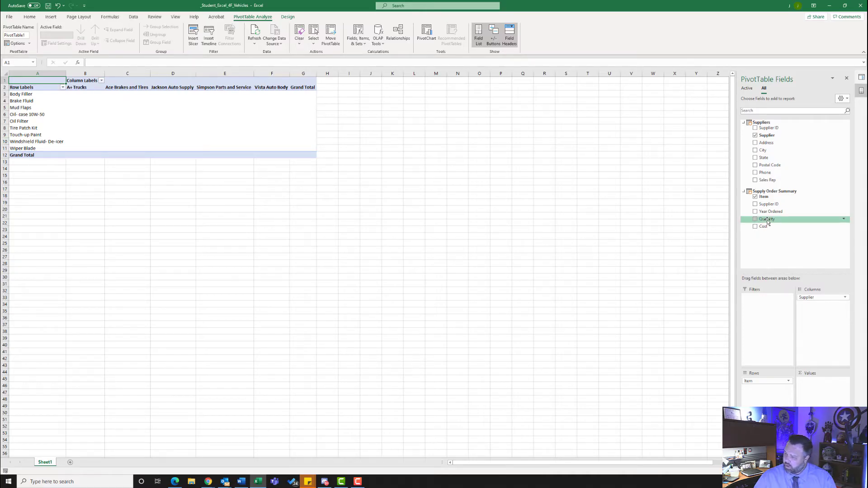
pyautogui.moveTo(767, 221); pyautogui.dragTo(826, 406)
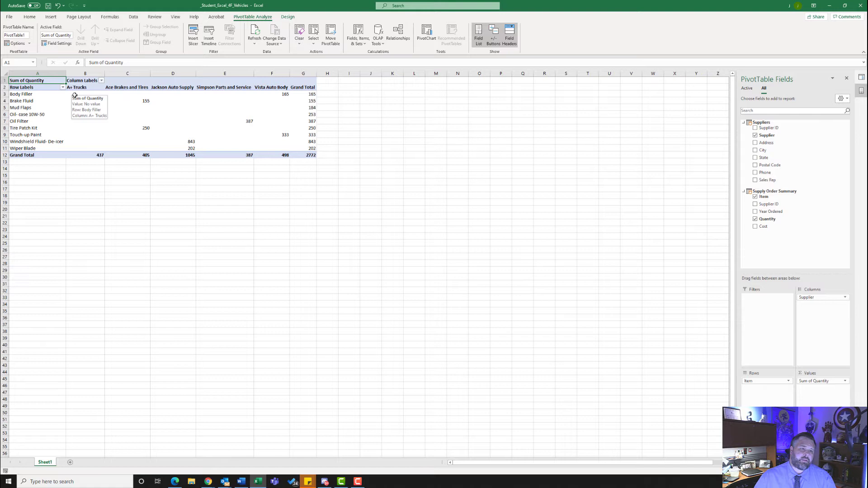
pyautogui.moveTo(75, 95); pyautogui.dragTo(303, 153)
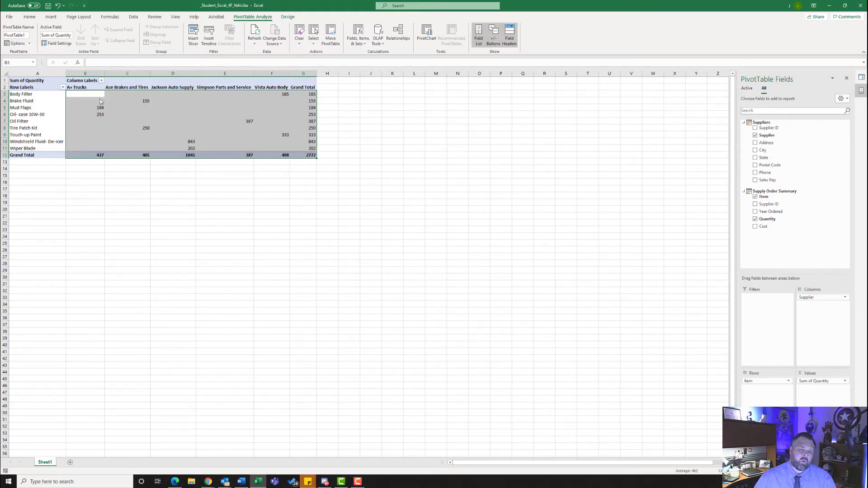
pyautogui.moveTo(306, 155)
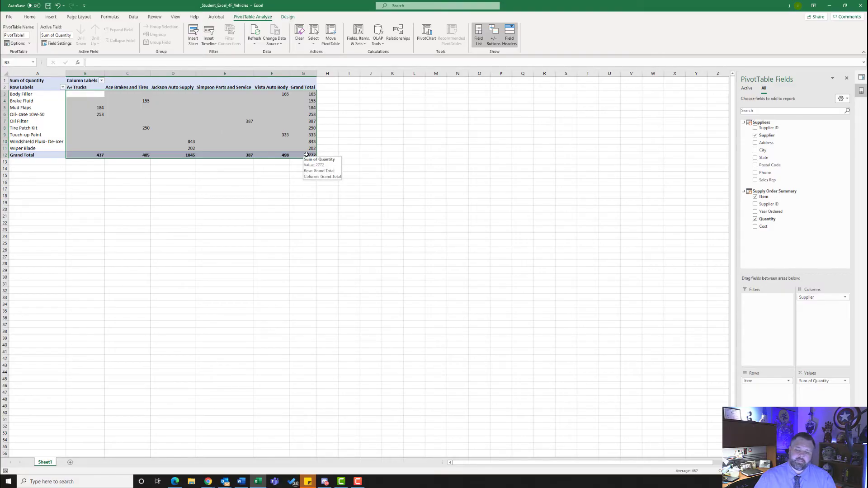
# Format the PivotTable quantities as Number with 0 decimal places and a 1000 separator.
pyautogui.click(27, 19)
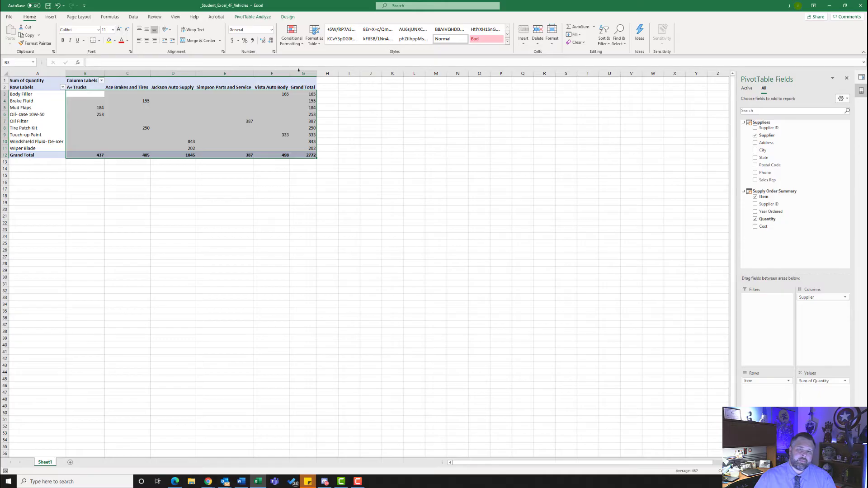
pyautogui.click(274, 52)
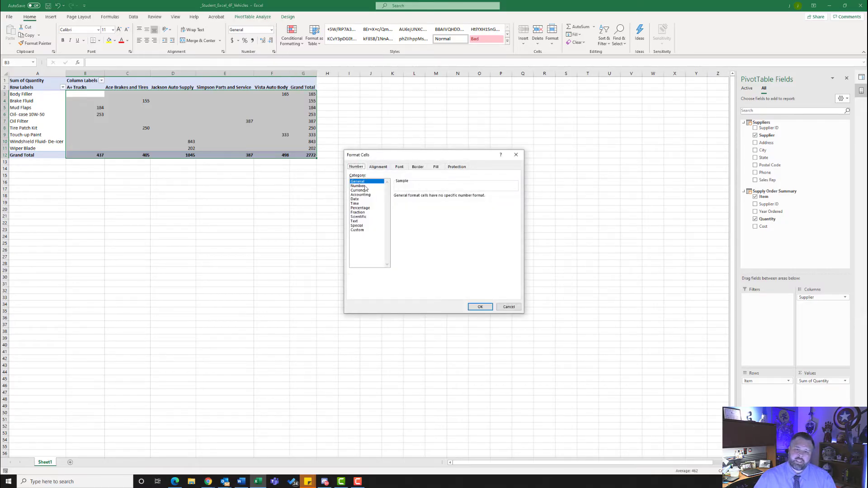
pyautogui.click(358, 186)
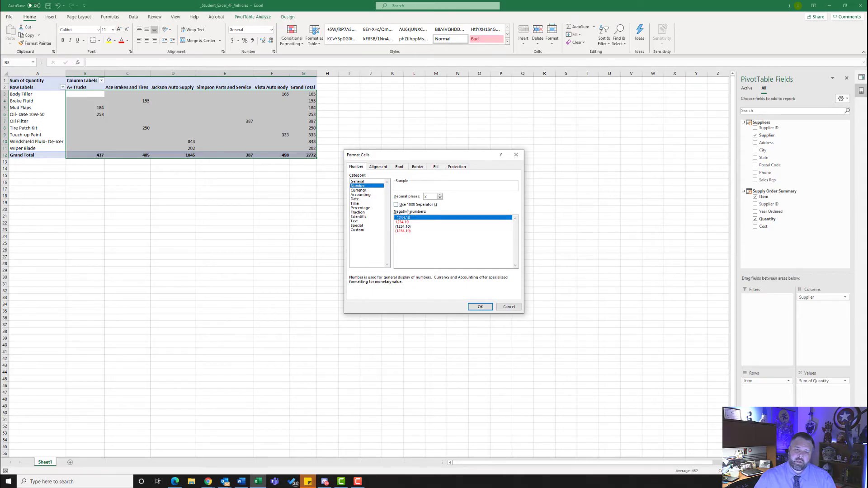
pyautogui.click(397, 205)
pyautogui.click(440, 198)
pyautogui.click(439, 198)
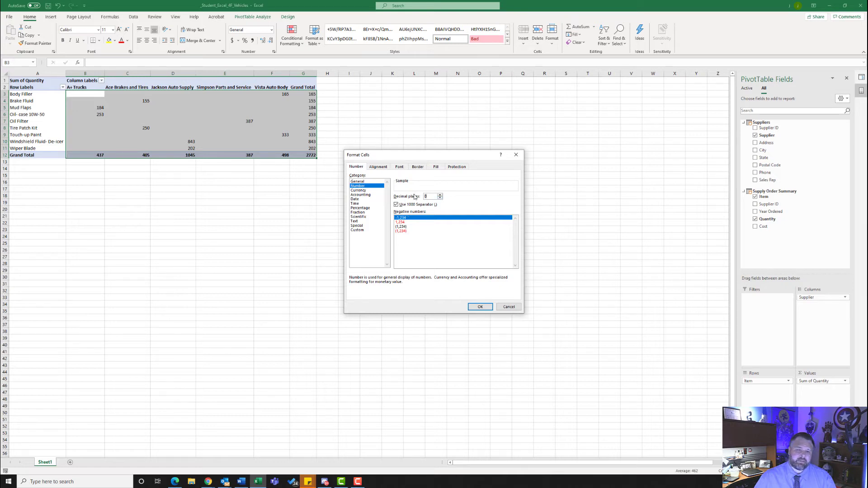
pyautogui.click(480, 306)
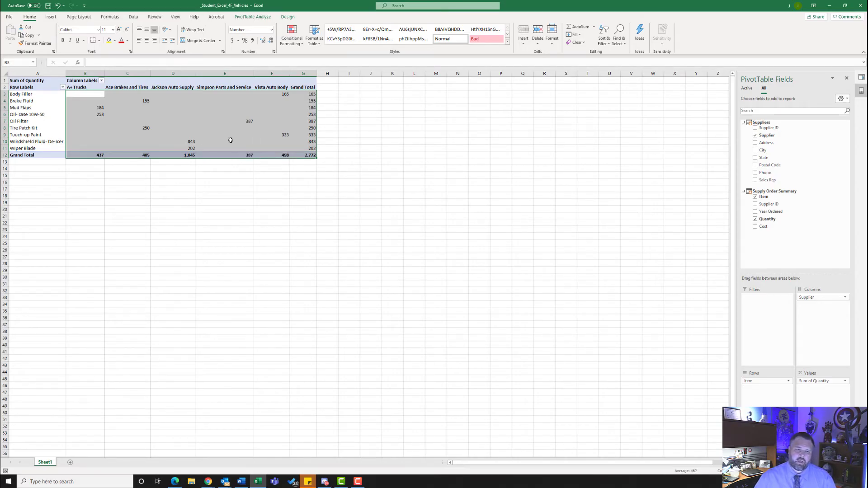
# Check the formatted PivotTable values in cells E7 (387) and E5.
pyautogui.click(223, 123)
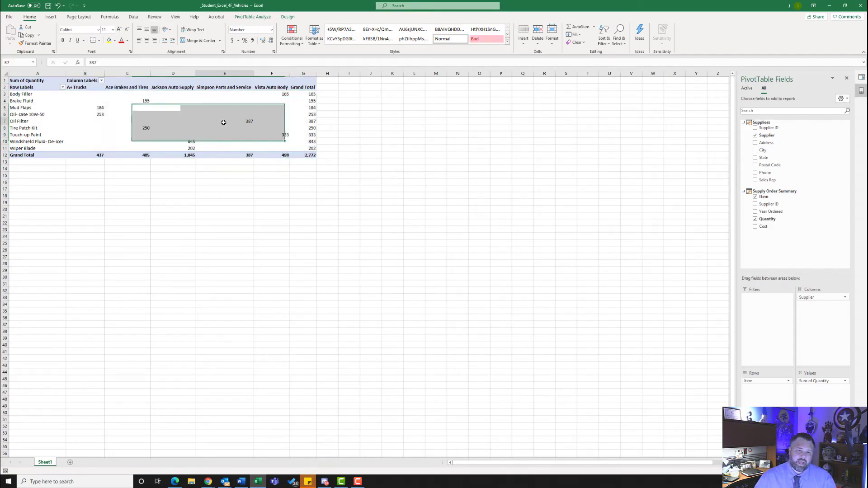
pyautogui.click(226, 109)
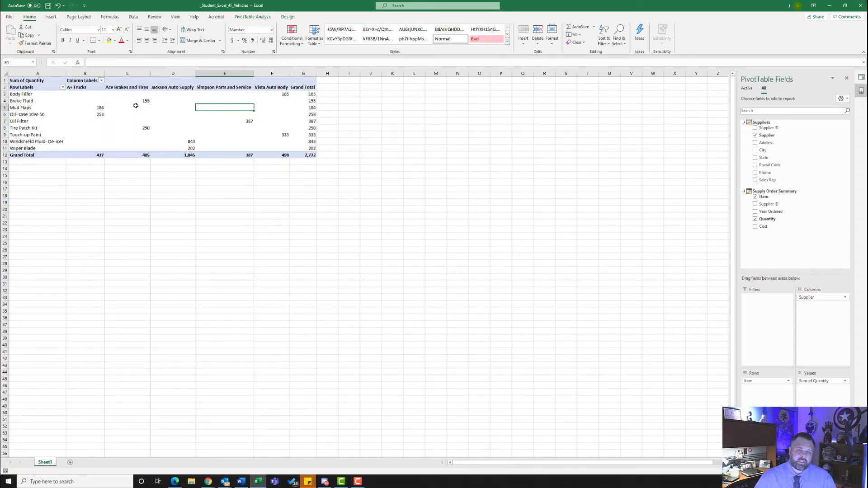
pyautogui.click(224, 121)
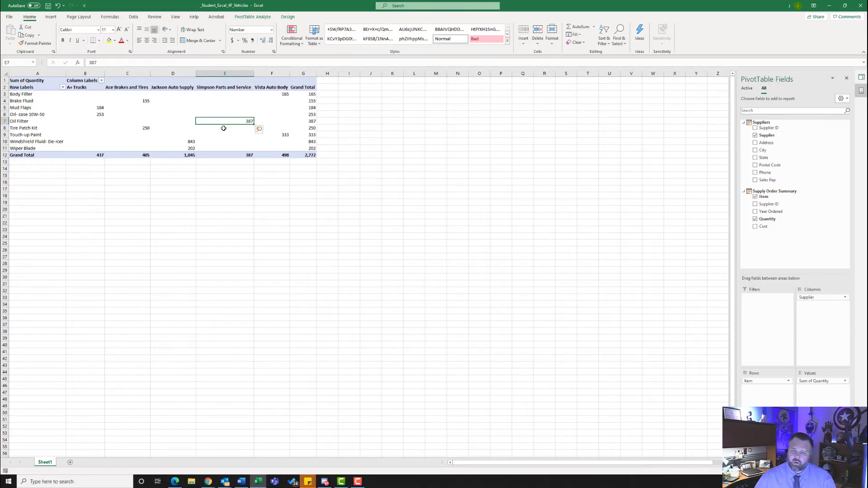
pyautogui.moveTo(224, 129)
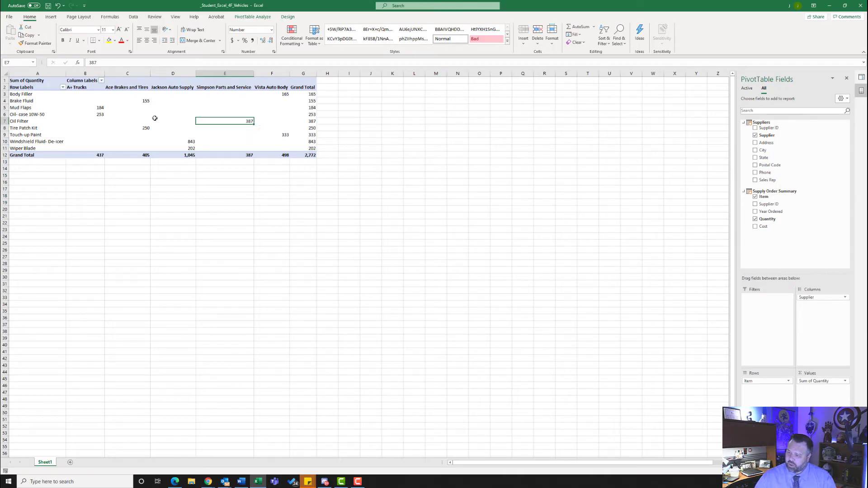
pyautogui.moveTo(194, 111)
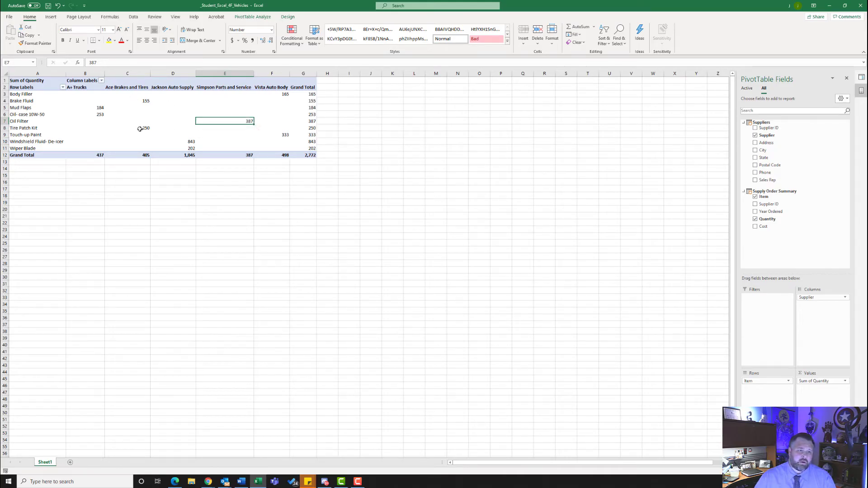
pyautogui.click(52, 18)
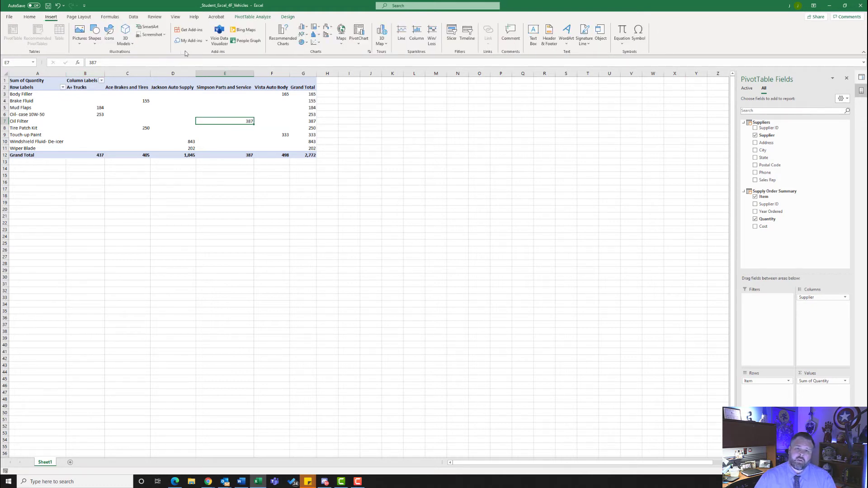
# Insert a 3-D Pie PivotChart of Sum of Quantity by Item beside the PivotTable.
pyautogui.click(359, 42)
pyautogui.click(370, 53)
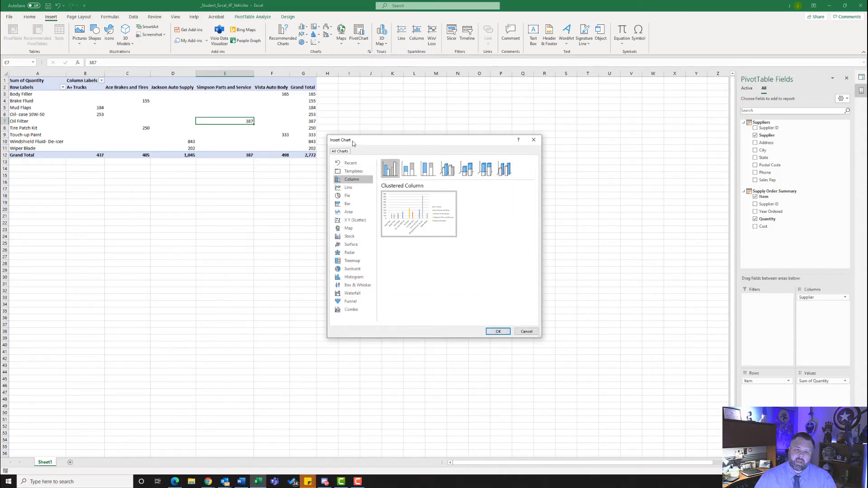
pyautogui.click(354, 198)
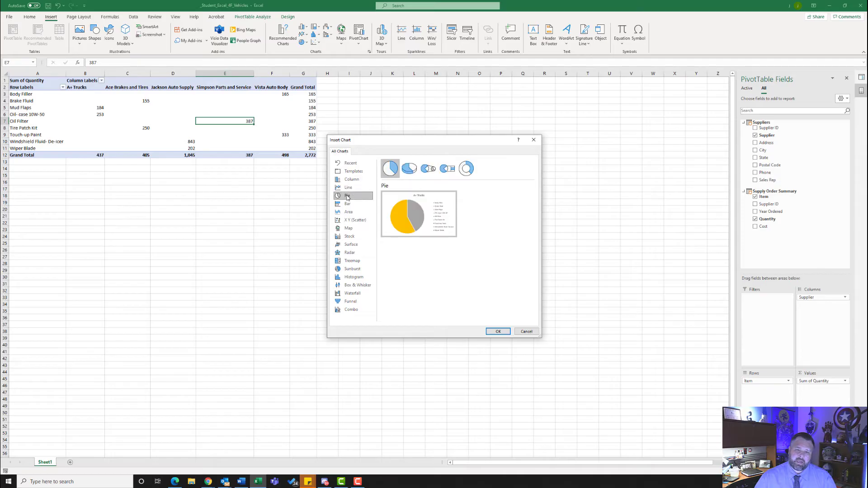
pyautogui.click(410, 169)
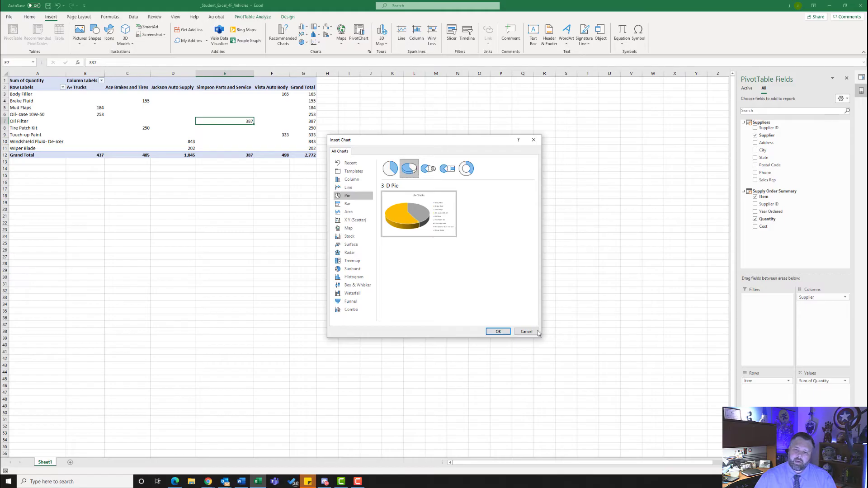
pyautogui.click(498, 332)
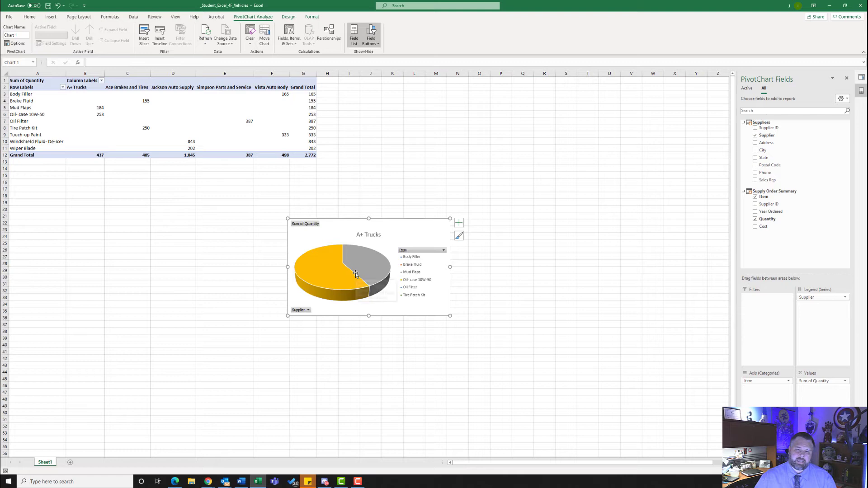
# Show the Design tools for the selected 3-D pie PivotChart.
pyautogui.click(290, 17)
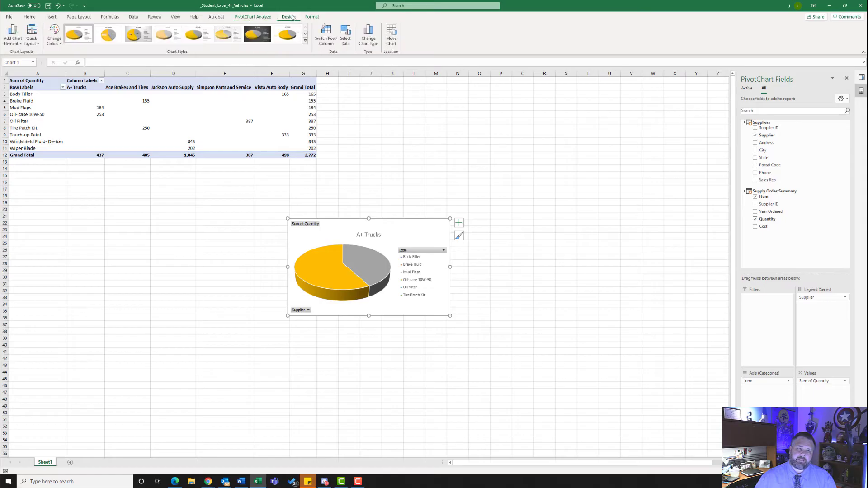
# Move the pie PivotChart to a new chart sheet named 'Vehicle Supplies Chart'.
pyautogui.click(390, 39)
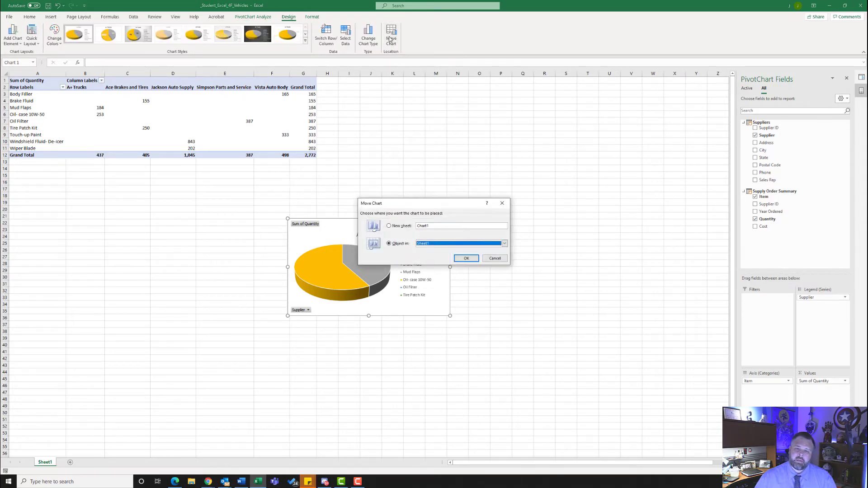
pyautogui.click(390, 226)
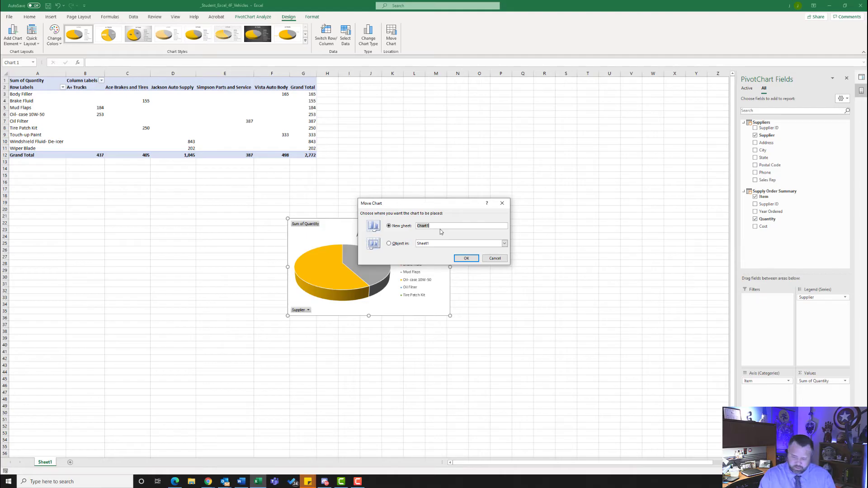
pyautogui.write('Vehicle Su')
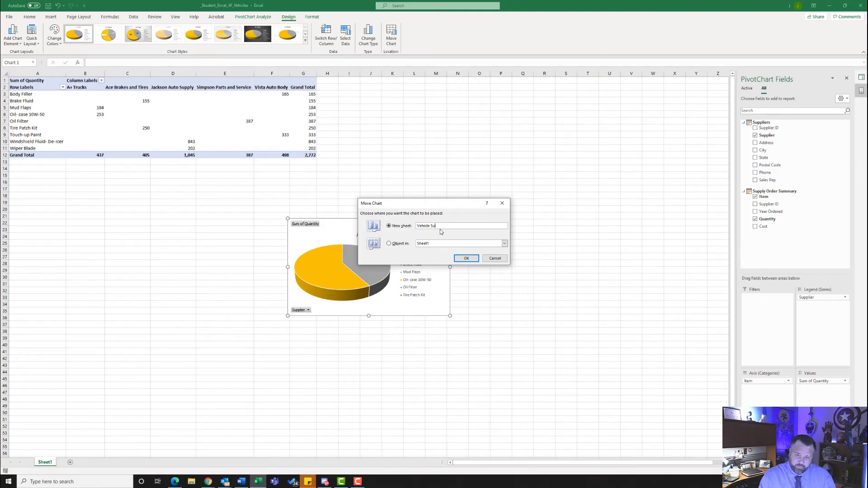
pyautogui.write('pplies Chart')
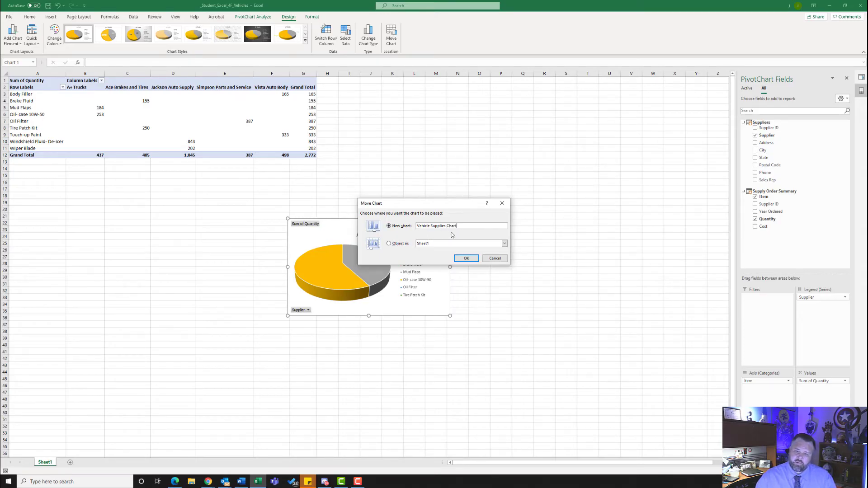
pyautogui.click(466, 259)
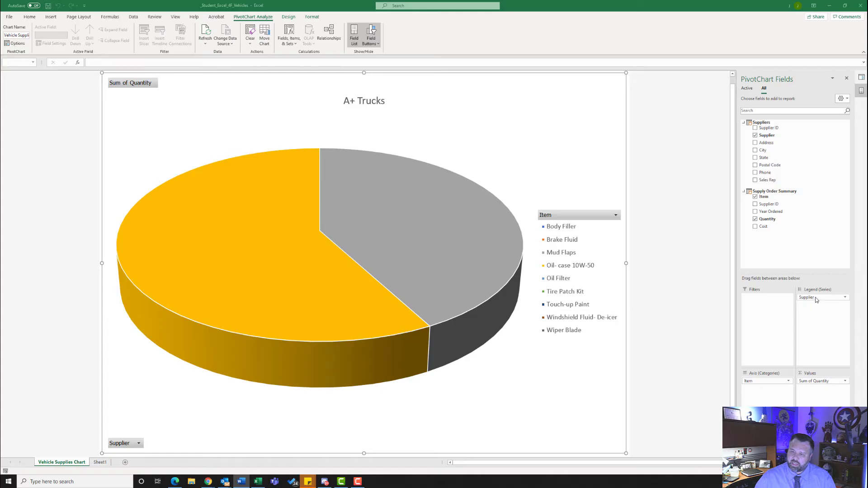
pyautogui.moveTo(815, 298); pyautogui.dragTo(766, 403)
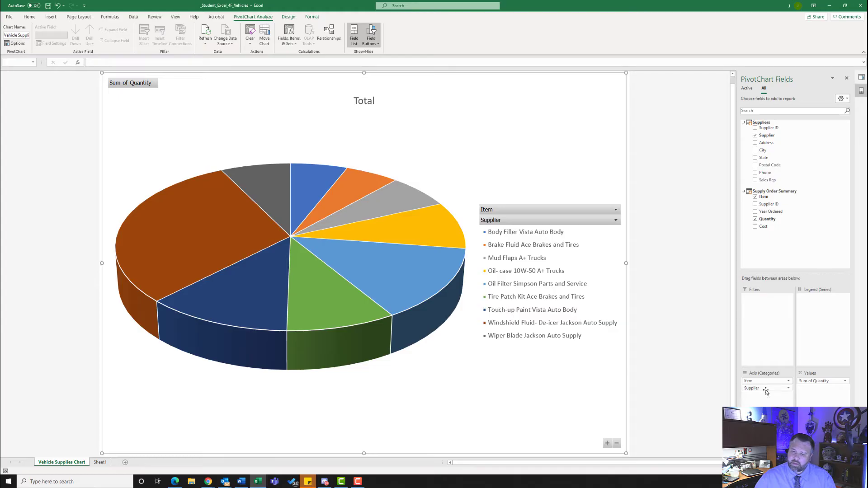
pyautogui.click(789, 382)
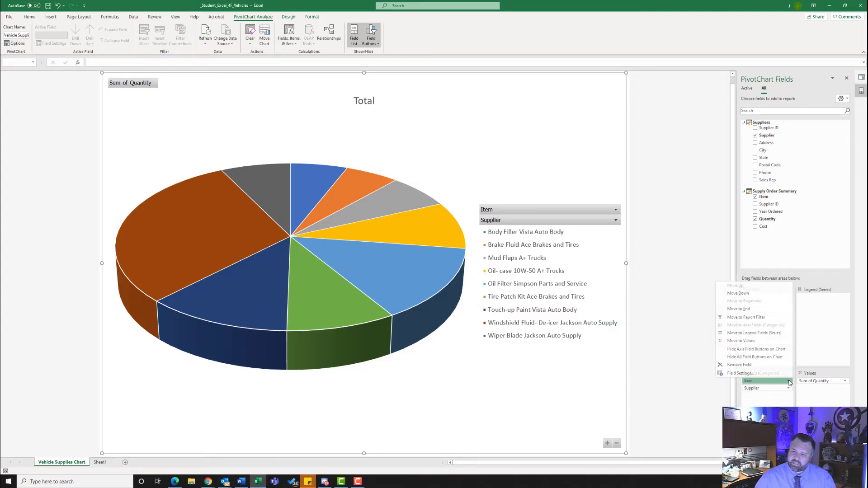
pyautogui.click(767, 367)
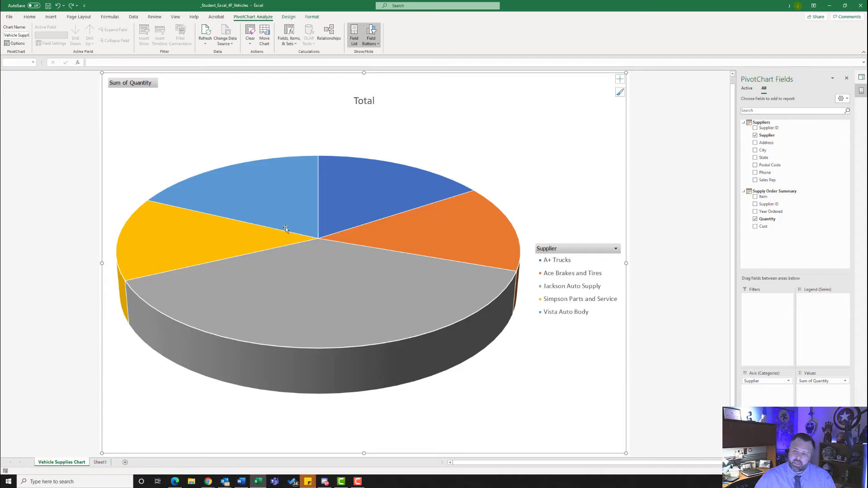
pyautogui.moveTo(334, 289)
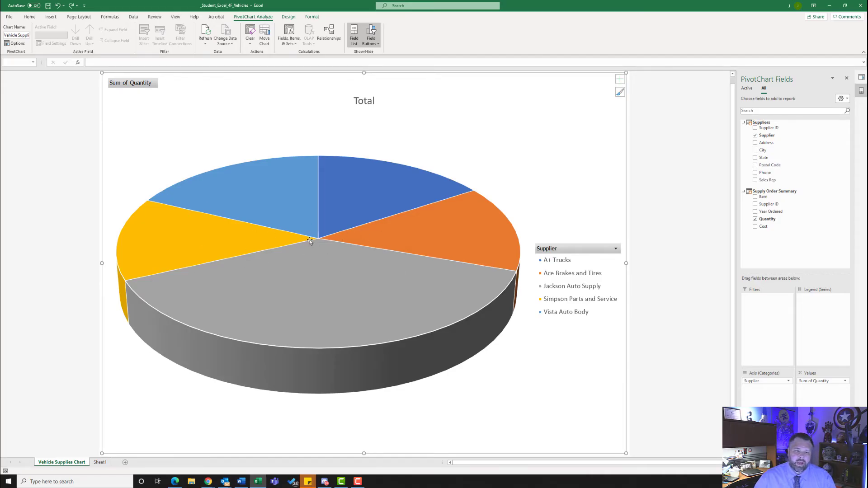
pyautogui.moveTo(441, 212)
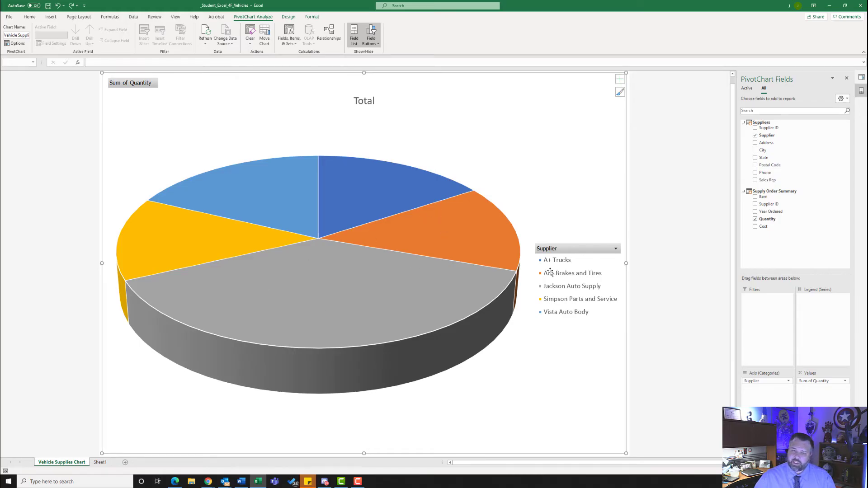
# Hide the legend and label slices with Category Name and Percentage, no values or leader lines.
pyautogui.click(621, 80)
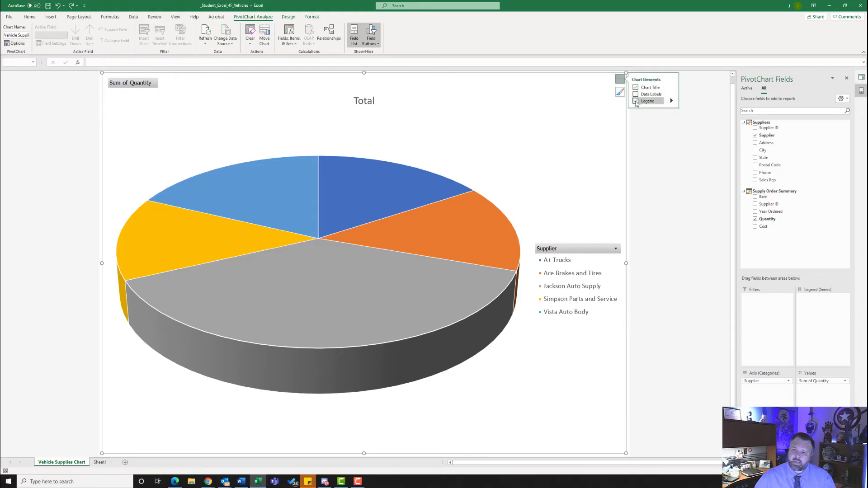
pyautogui.click(636, 101)
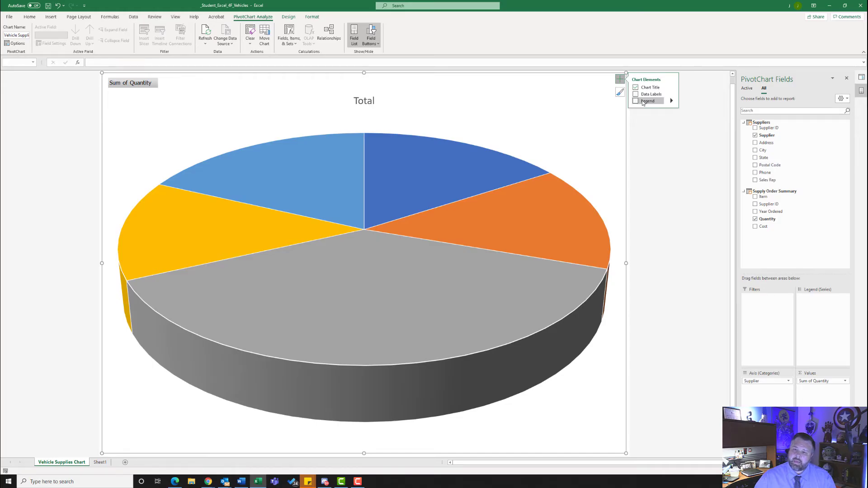
pyautogui.click(672, 95)
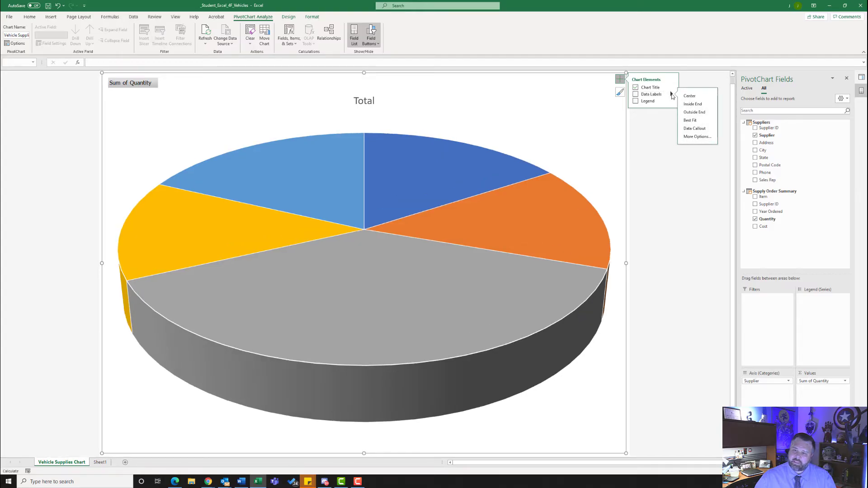
pyautogui.click(696, 137)
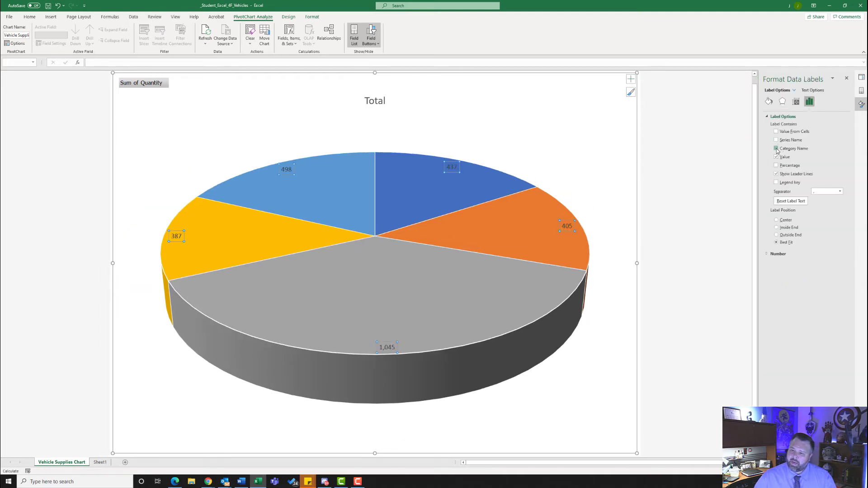
pyautogui.click(776, 149)
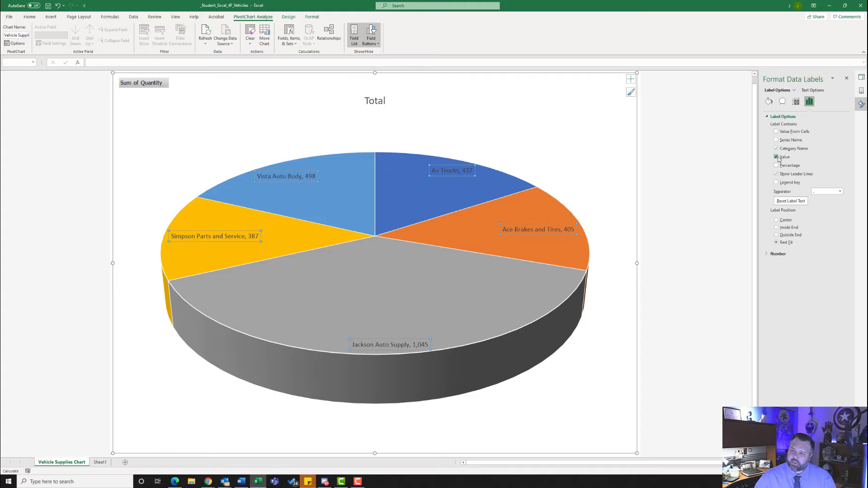
pyautogui.click(777, 157)
pyautogui.click(777, 165)
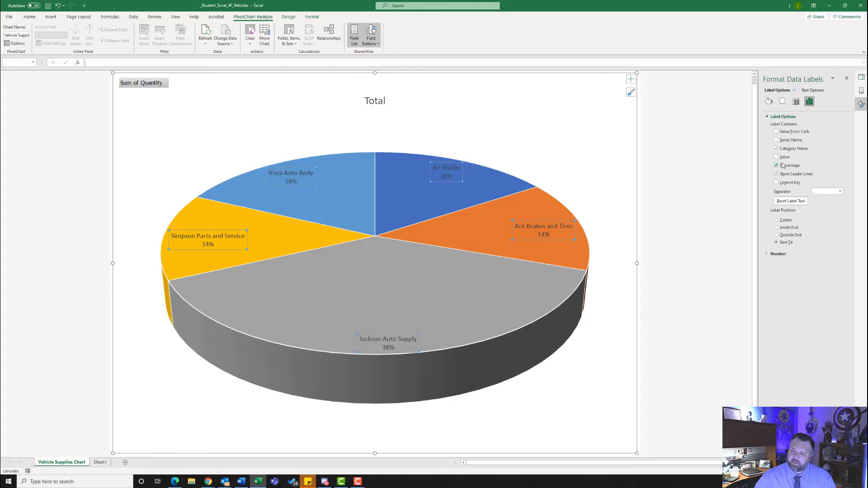
pyautogui.click(776, 174)
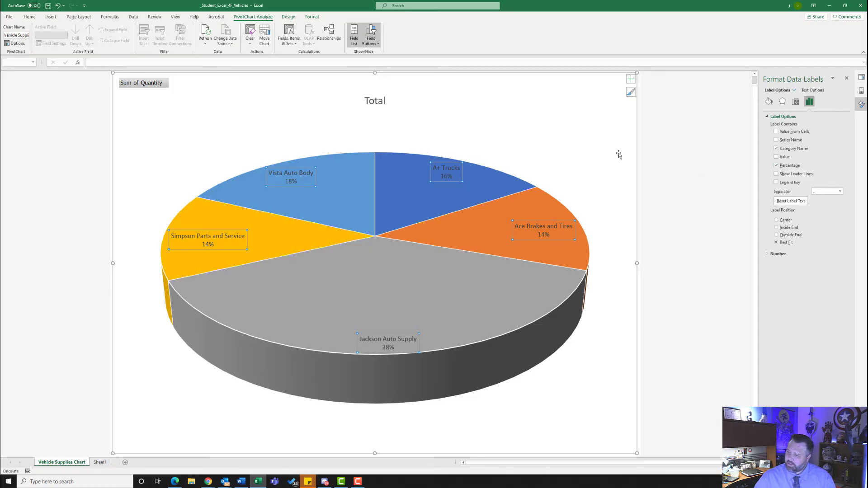
# Set the pie's data labels to 12 point font size.
pyautogui.click(30, 17)
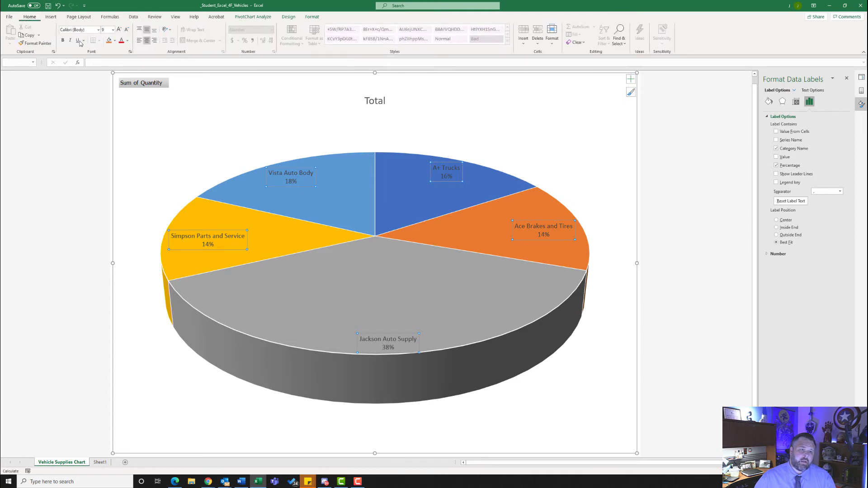
pyautogui.click(107, 30)
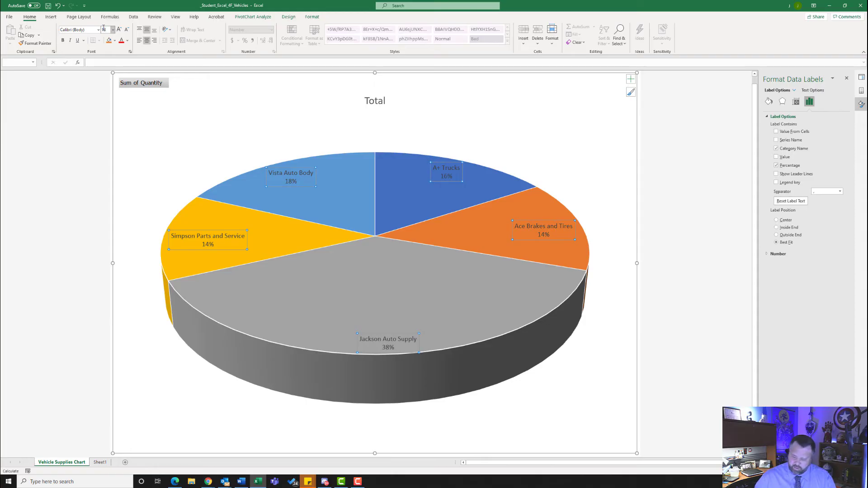
pyautogui.write('12')
pyautogui.press('Return')
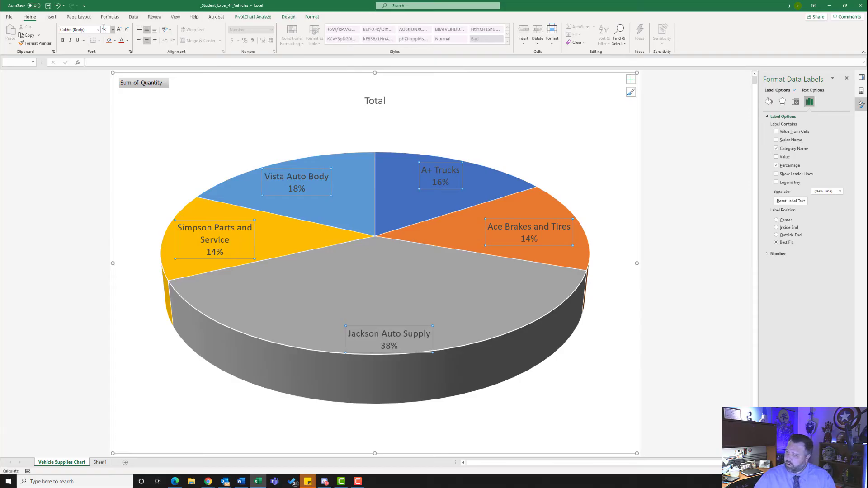
pyautogui.click(289, 17)
pyautogui.click(306, 44)
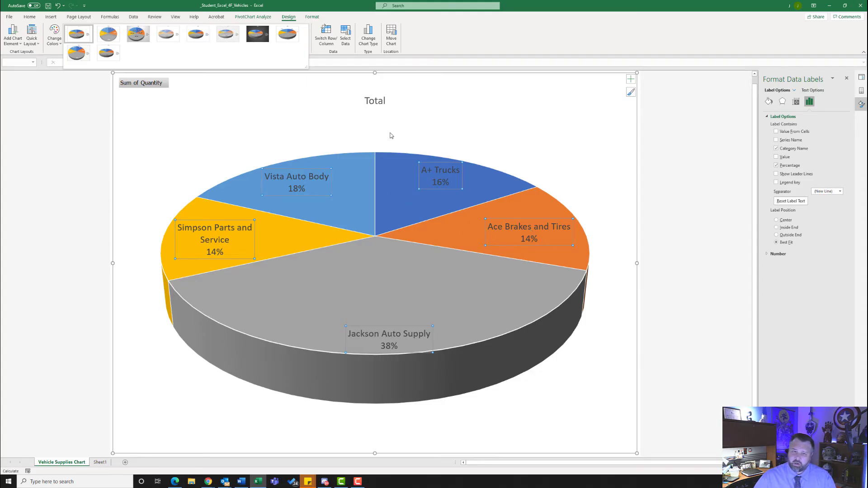
# Replace the 'Total' chart title text with 'Vehicle Supply Purchases'.
pyautogui.click(374, 103)
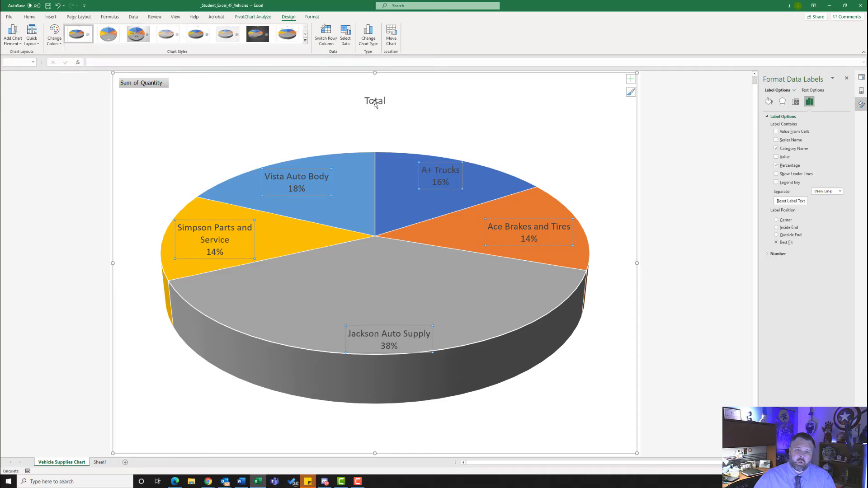
pyautogui.click(375, 101)
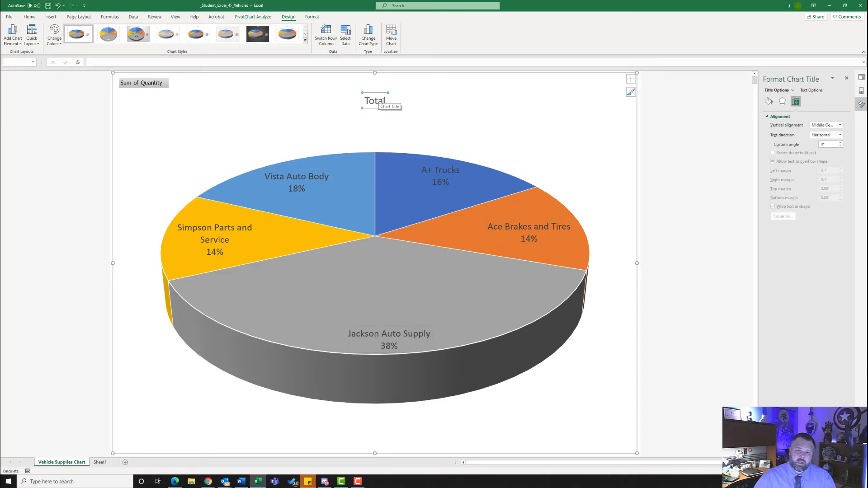
pyautogui.click(384, 101)
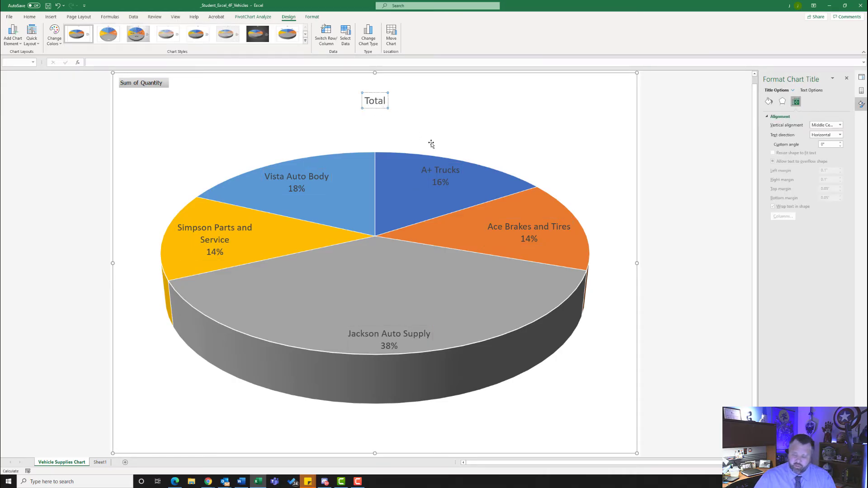
pyautogui.press('BackSpace')
pyautogui.press('BackSpace')
pyautogui.press('BackSpace')
pyautogui.press('BackSpace')
pyautogui.press('BackSpace')
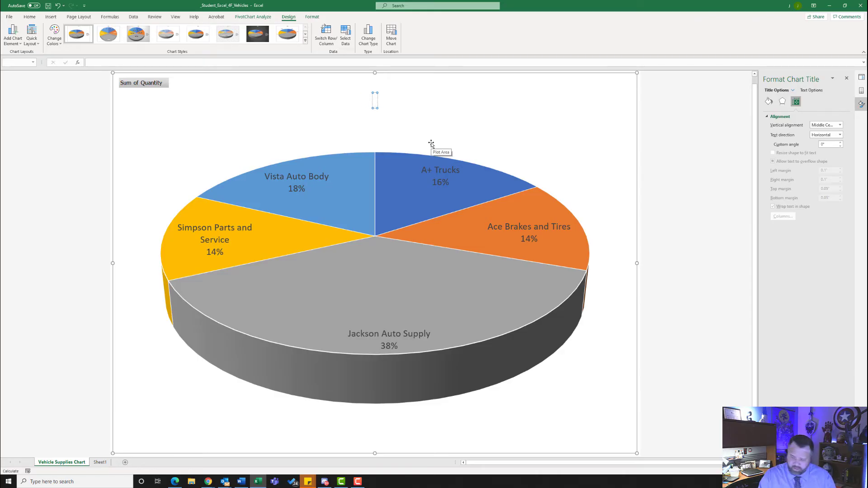
pyautogui.write('Vehicl')
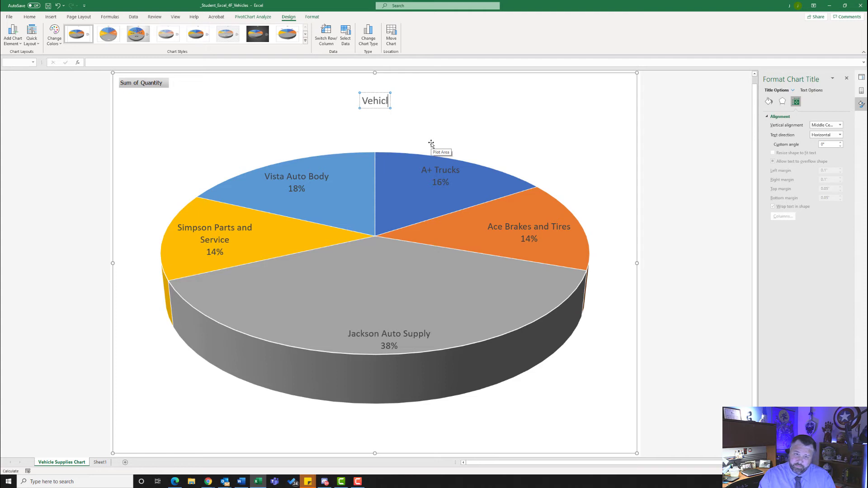
pyautogui.write('e Supp')
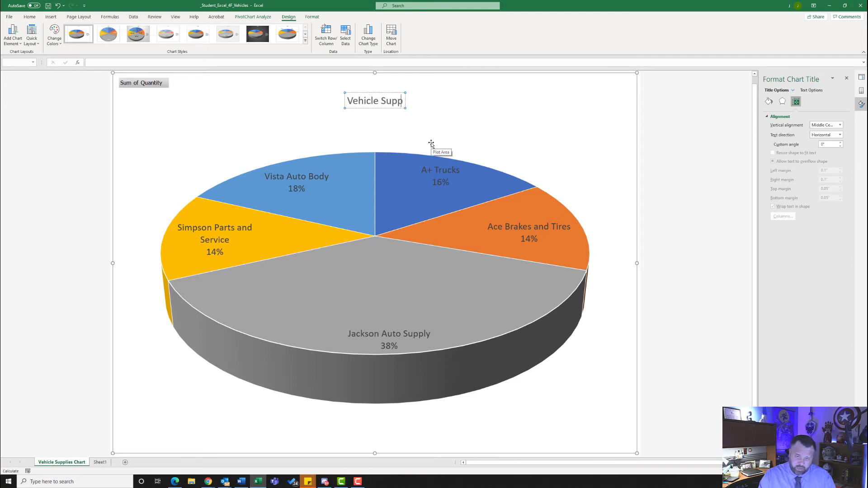
pyautogui.write('ly Purchases')
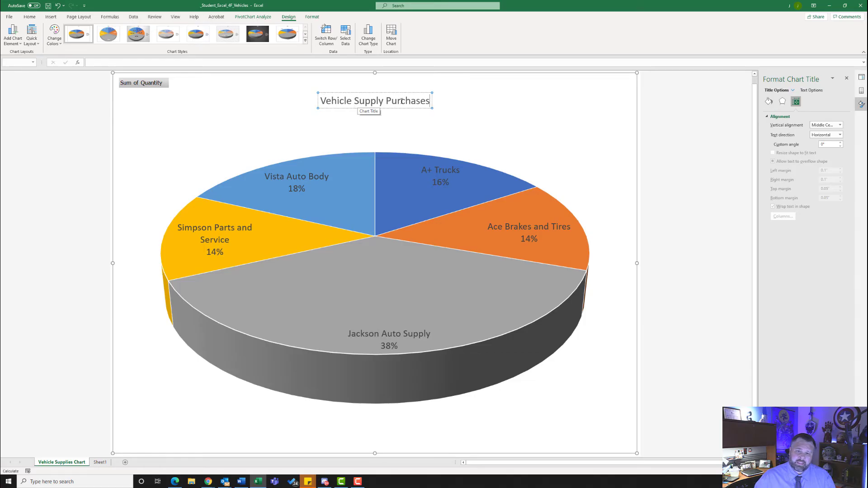
pyautogui.click(318, 96)
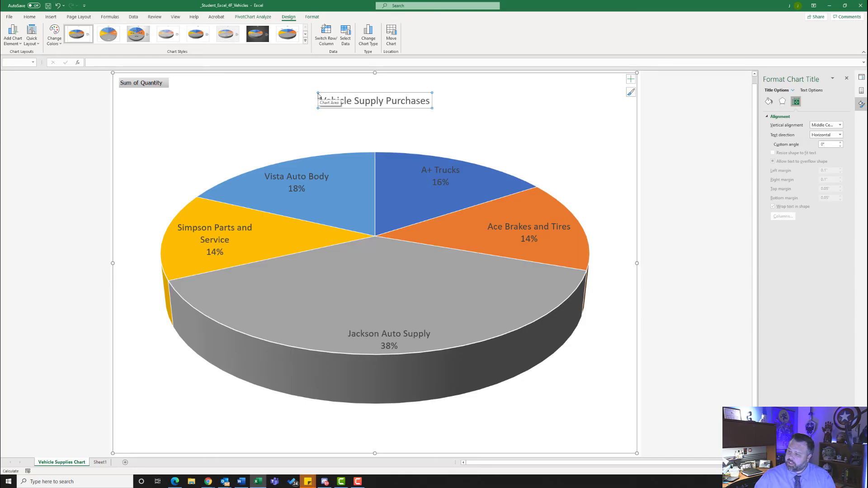
# Set the 'Vehicle Supply Purchases' title font size to 24 point.
pyautogui.click(29, 17)
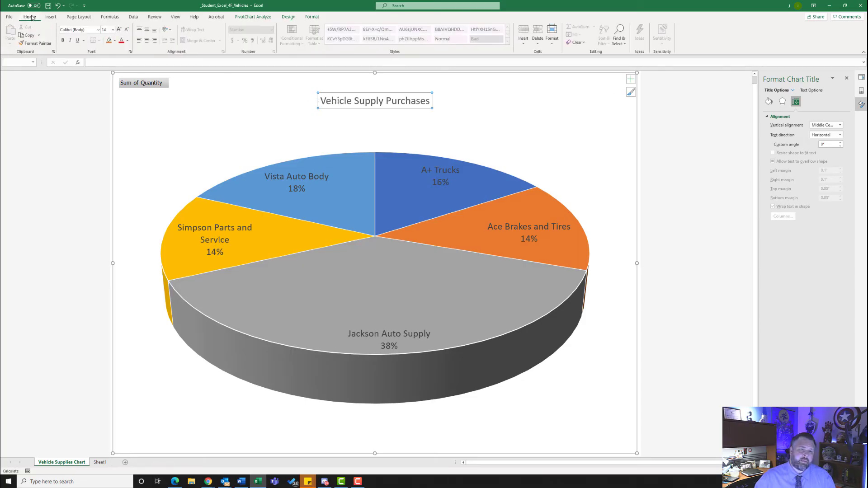
pyautogui.click(113, 30)
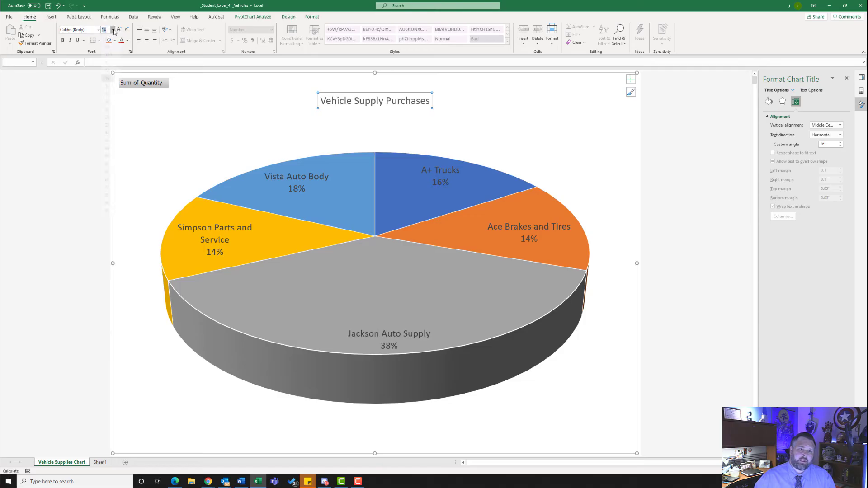
pyautogui.click(109, 117)
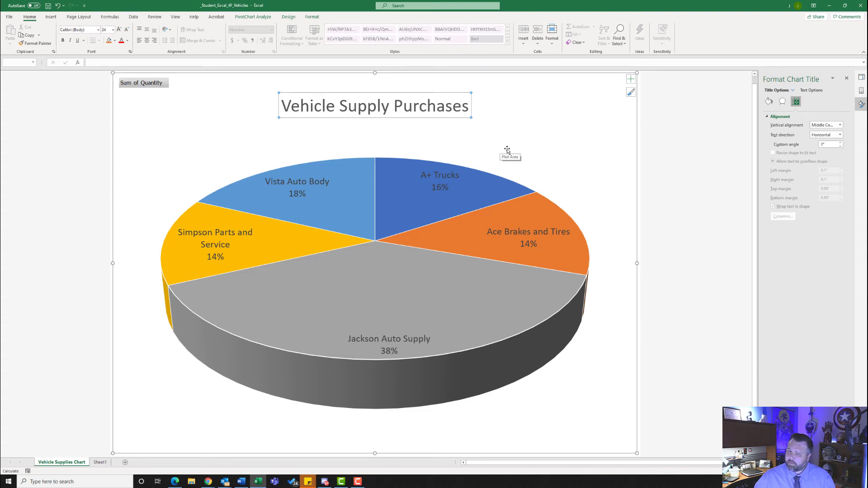
pyautogui.click(592, 99)
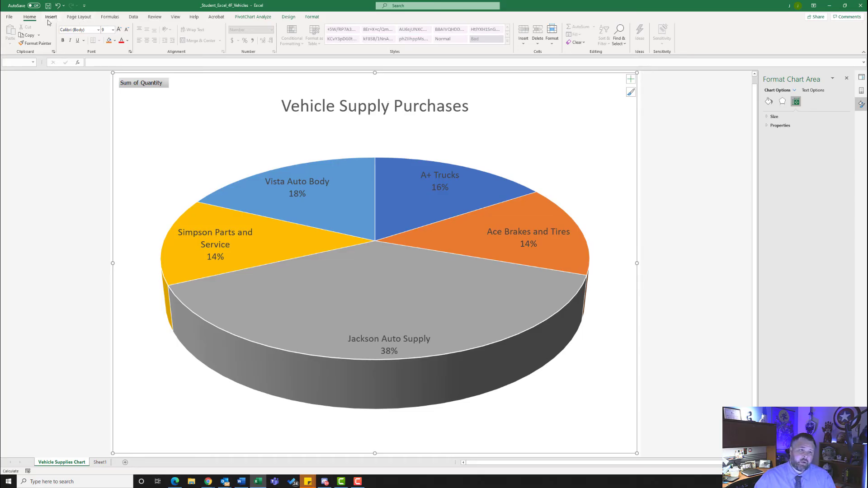
# Insert the File Name field into the left section of the chart sheet's custom footer.
pyautogui.click(80, 17)
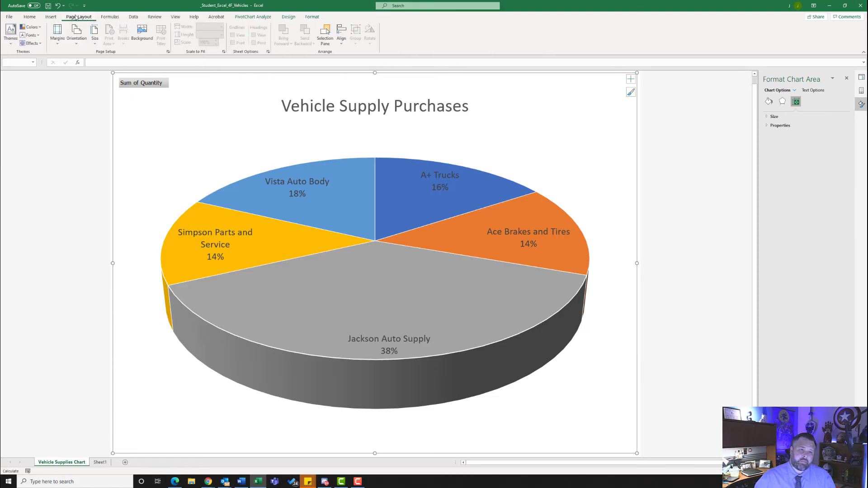
pyautogui.click(167, 53)
pyautogui.click(167, 53)
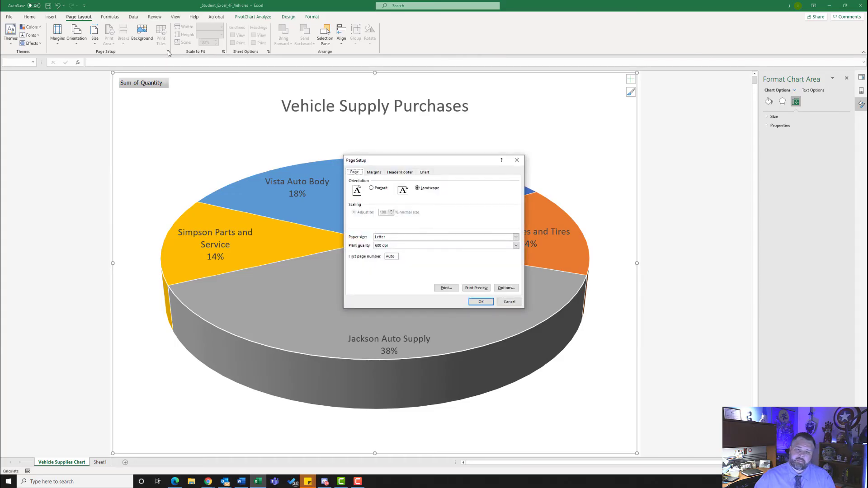
pyautogui.click(401, 172)
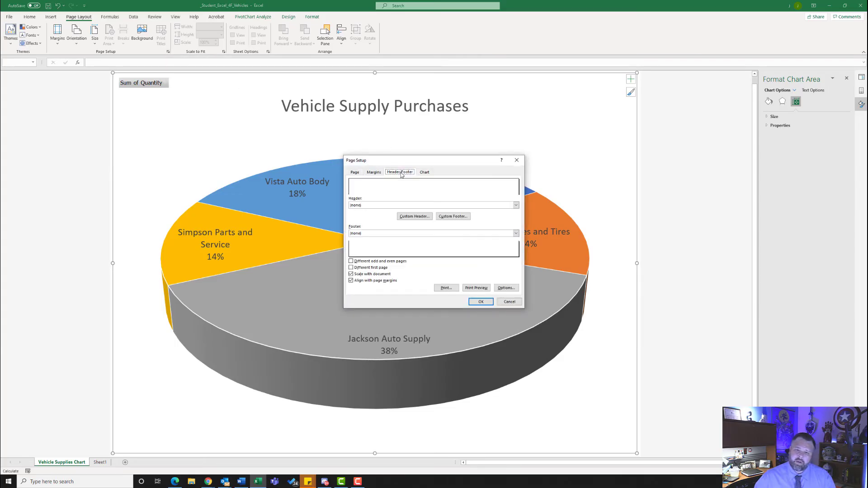
pyautogui.click(454, 217)
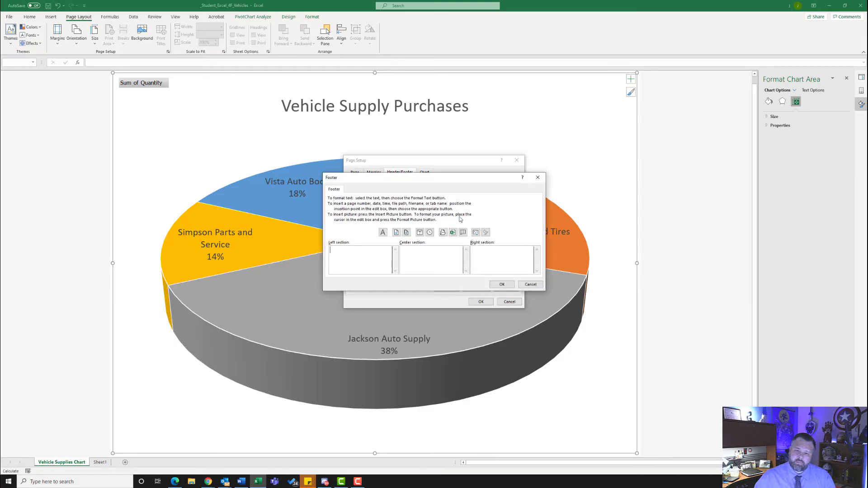
pyautogui.click(355, 255)
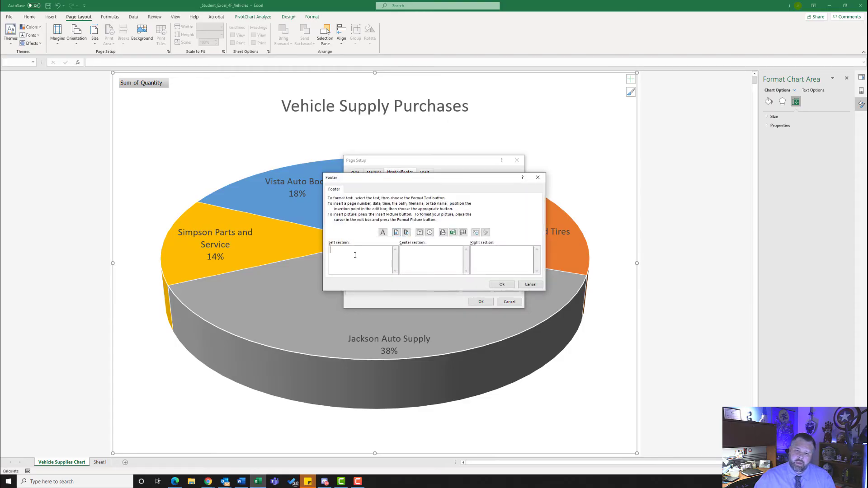
pyautogui.click(453, 233)
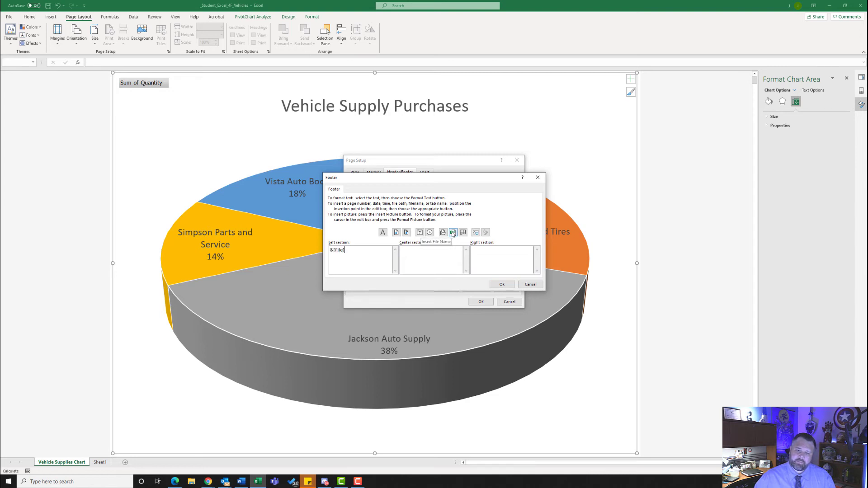
pyautogui.click(502, 284)
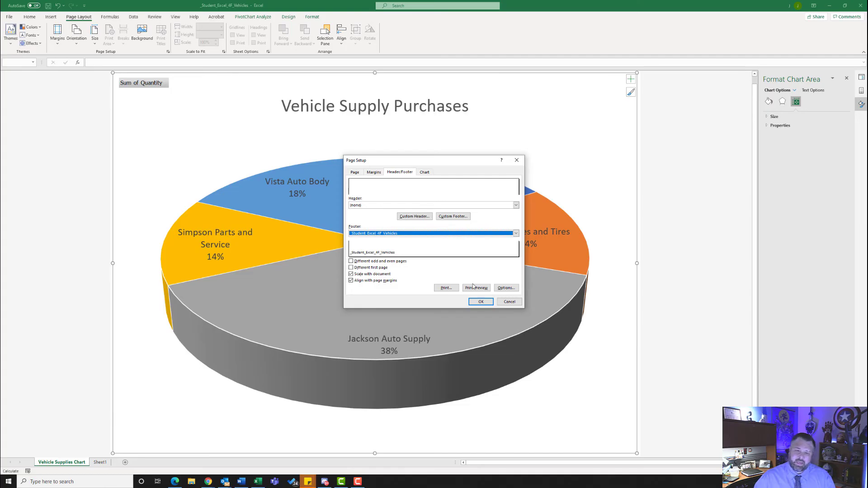
pyautogui.click(485, 303)
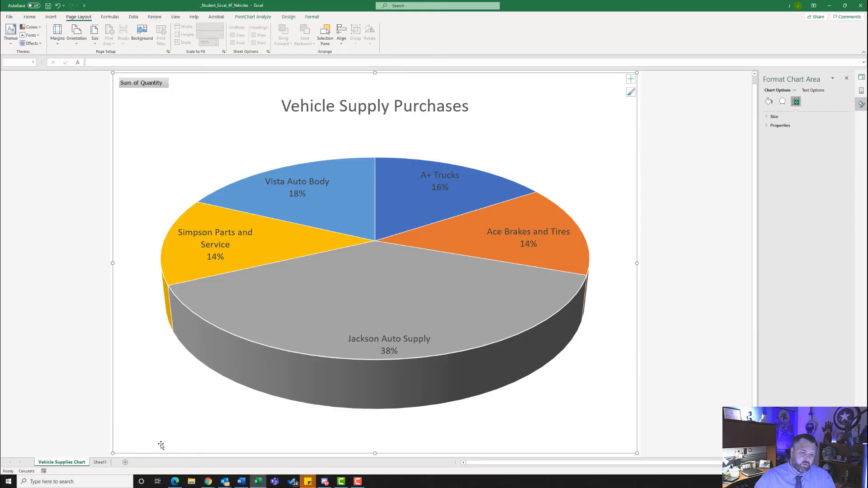
# Go to the Sheet1 tab and put its name into rename mode.
pyautogui.click(104, 466)
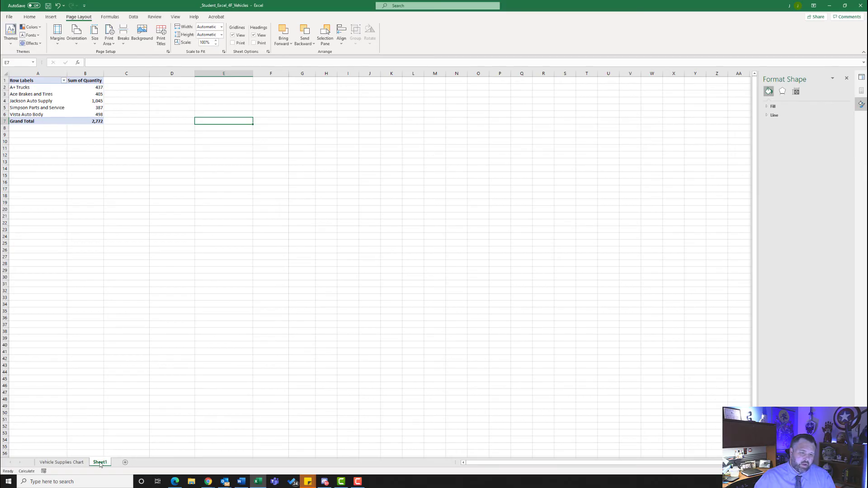
pyautogui.rightClick(101, 464)
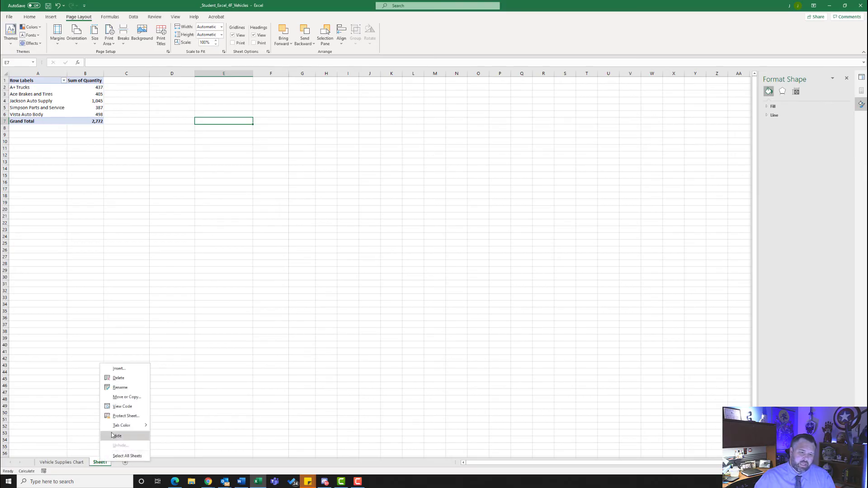
pyautogui.click(123, 387)
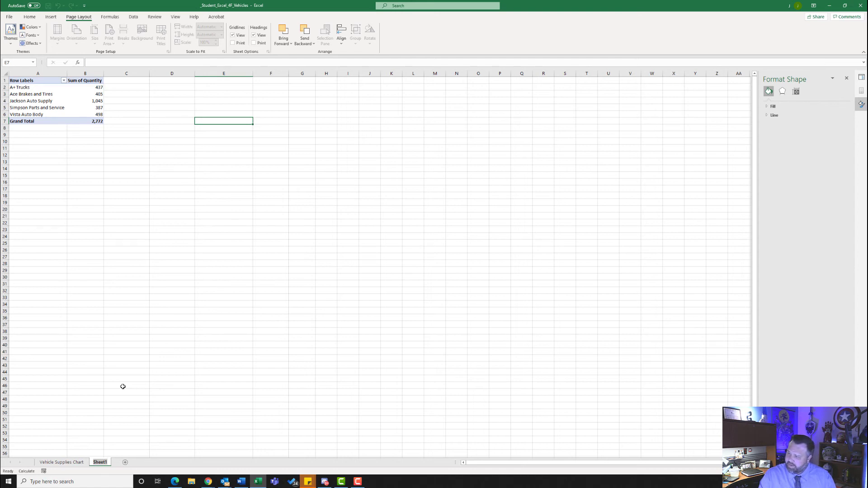
# Name the Sheet1 tab 'Vehicle Supplies'.
pyautogui.write('Ve')
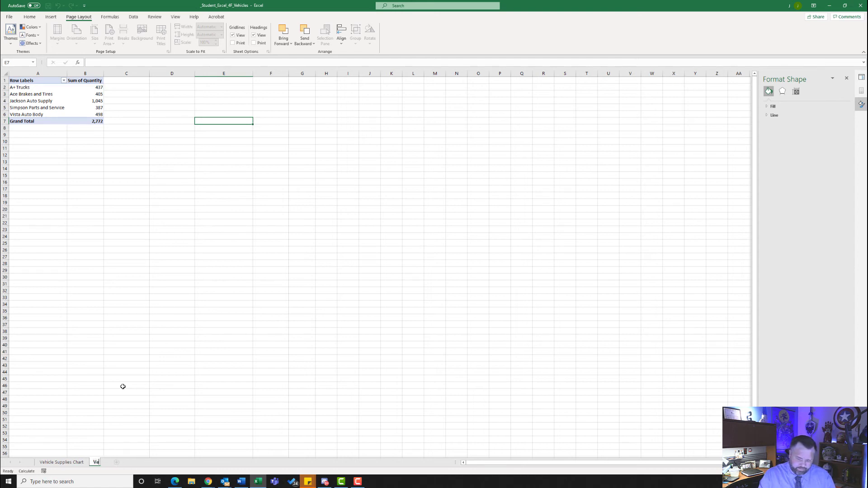
pyautogui.write('hicle Supplies')
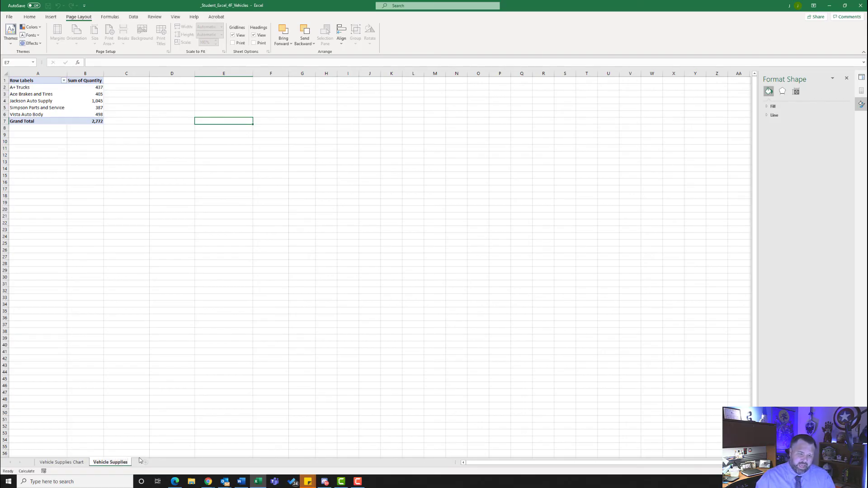
pyautogui.press('Return')
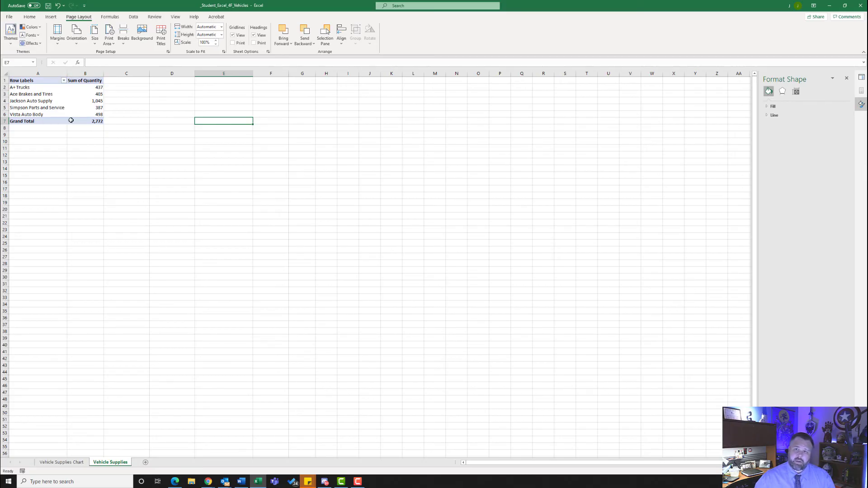
pyautogui.moveTo(70, 120)
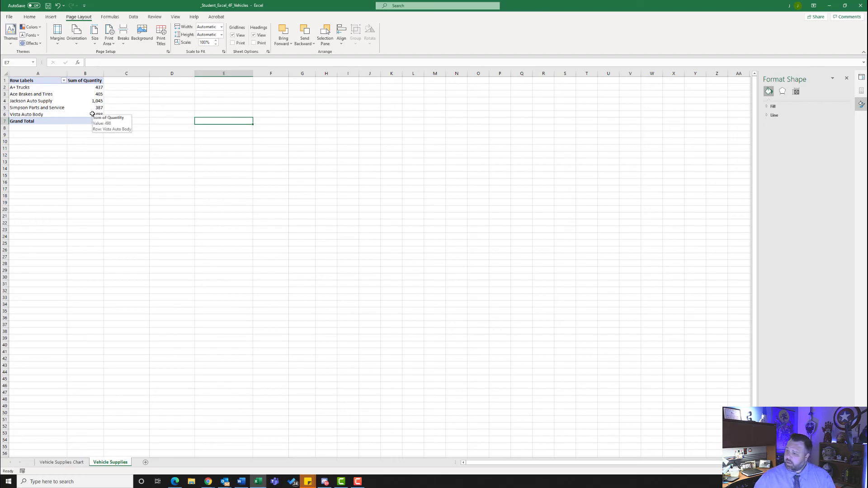
# Change header A1 from Row Labels to 'Supplier' and B1 from Sum of Quantity to 'Total Quantity'.
pyautogui.click(21, 80)
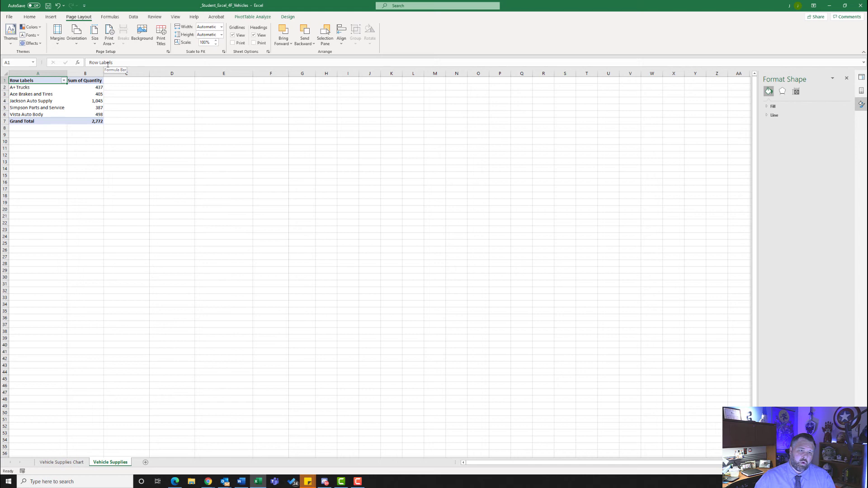
pyautogui.moveTo(120, 62); pyautogui.dragTo(76, 62)
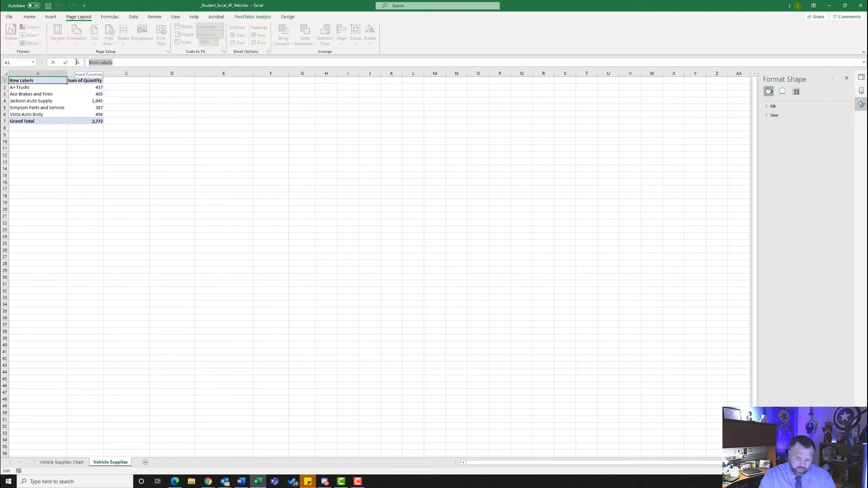
pyautogui.write('Suppli')
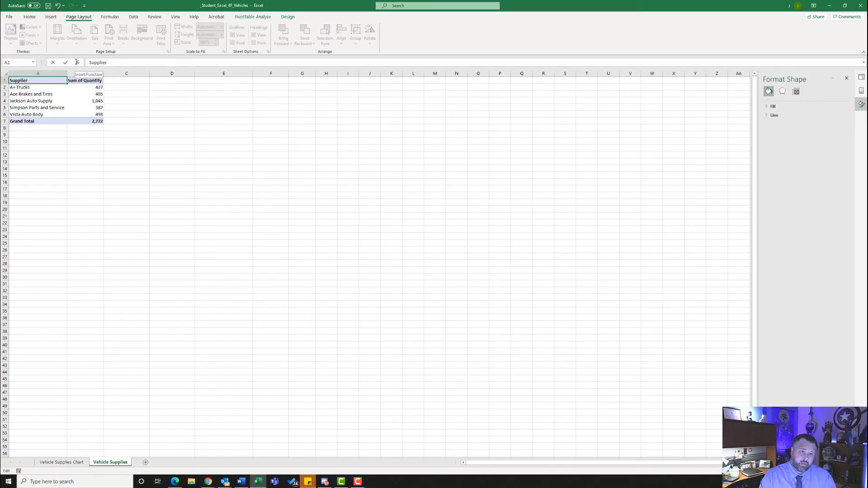
pyautogui.write('er')
pyautogui.press('Return')
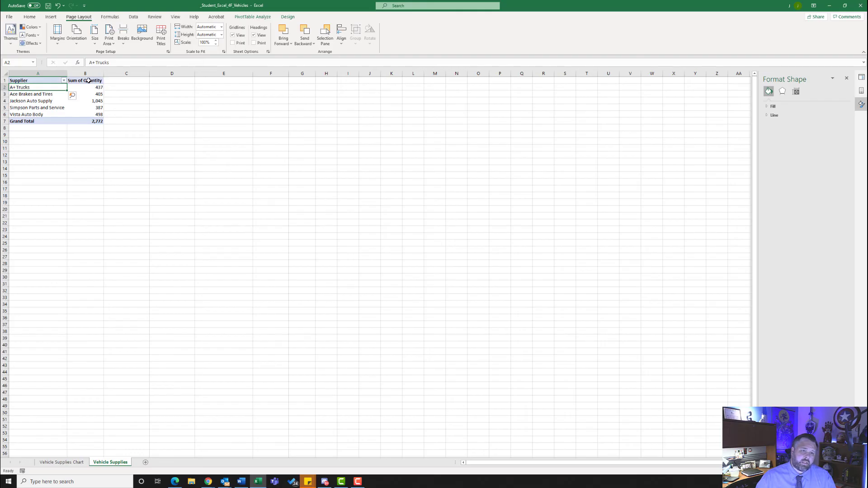
pyautogui.click(89, 81)
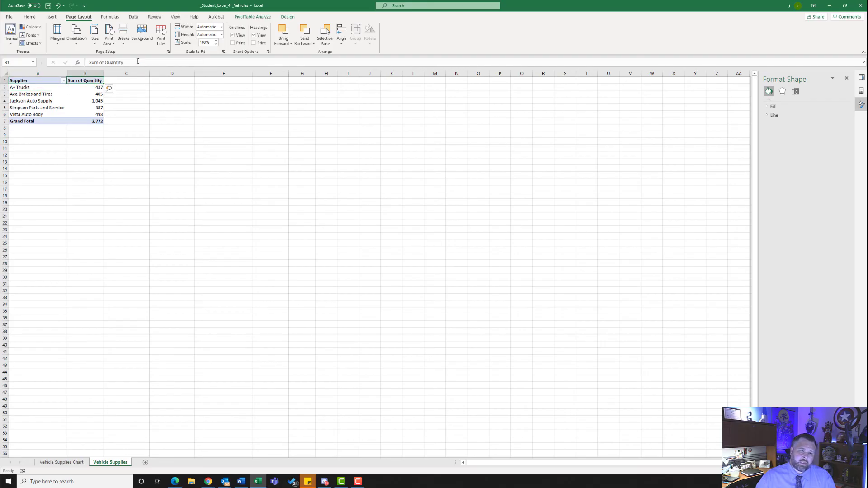
pyautogui.moveTo(124, 63); pyautogui.dragTo(89, 62)
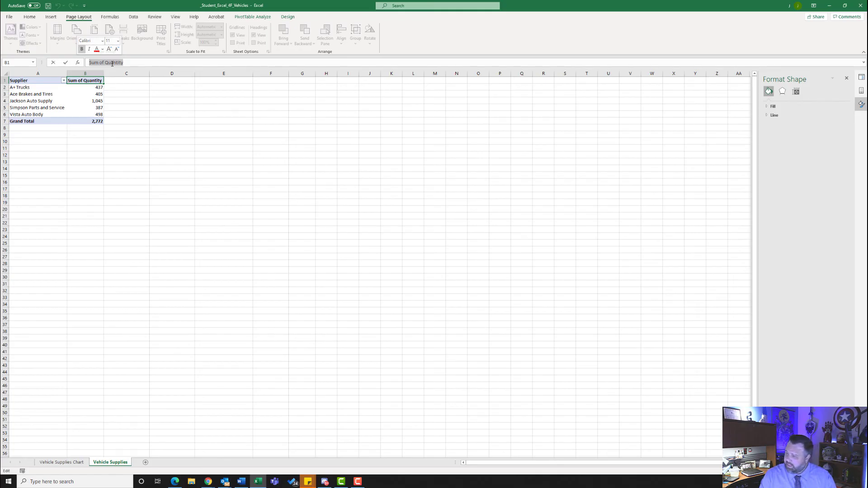
pyautogui.write('T')
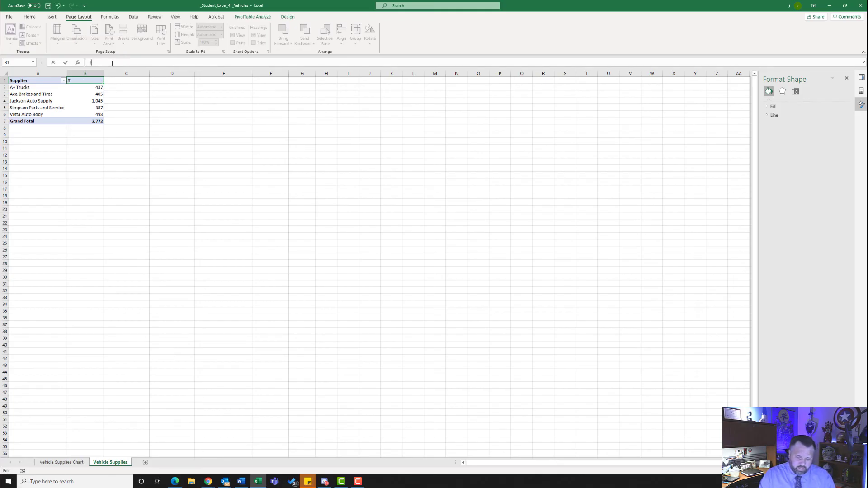
pyautogui.write('otal Quantity')
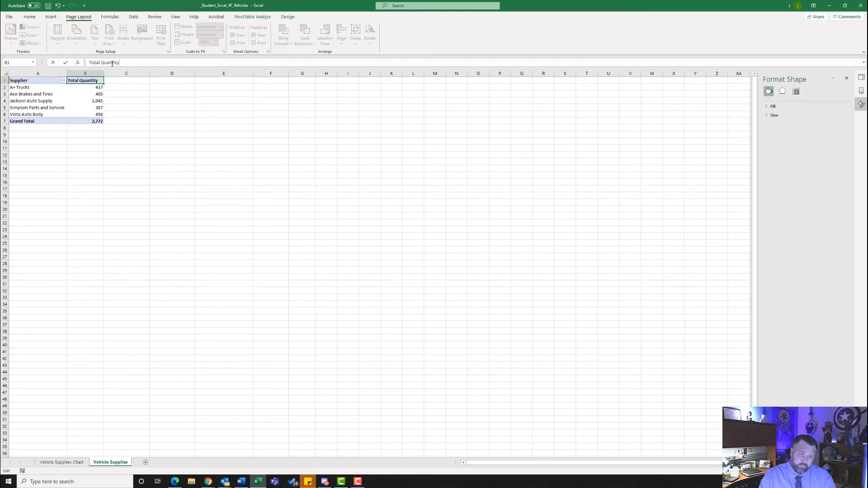
pyautogui.press('Return')
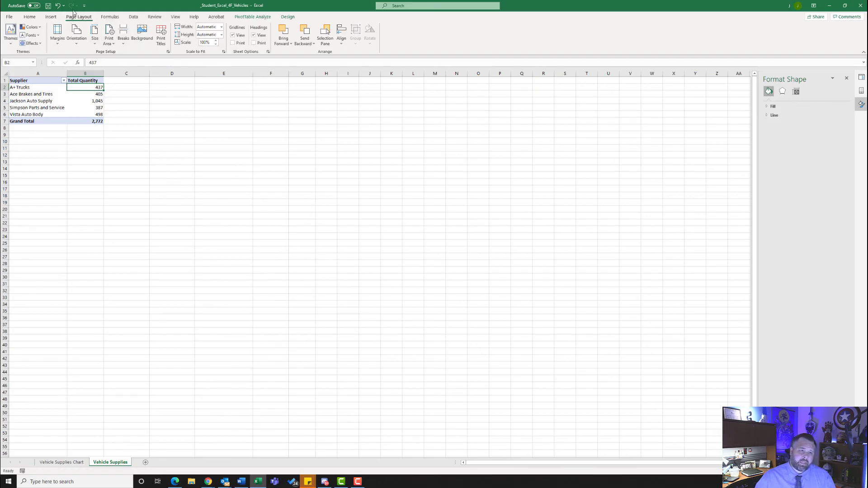
# Insert the file name into the left section of the sheet's custom footer.
pyautogui.click(168, 53)
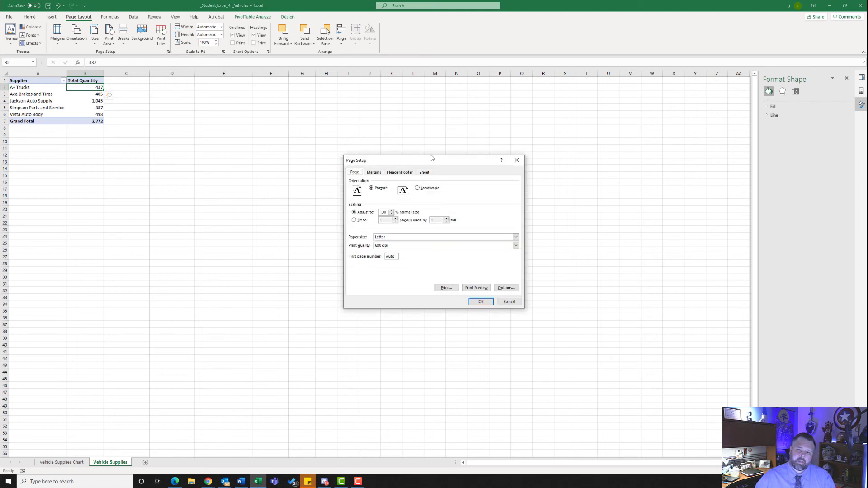
pyautogui.click(401, 173)
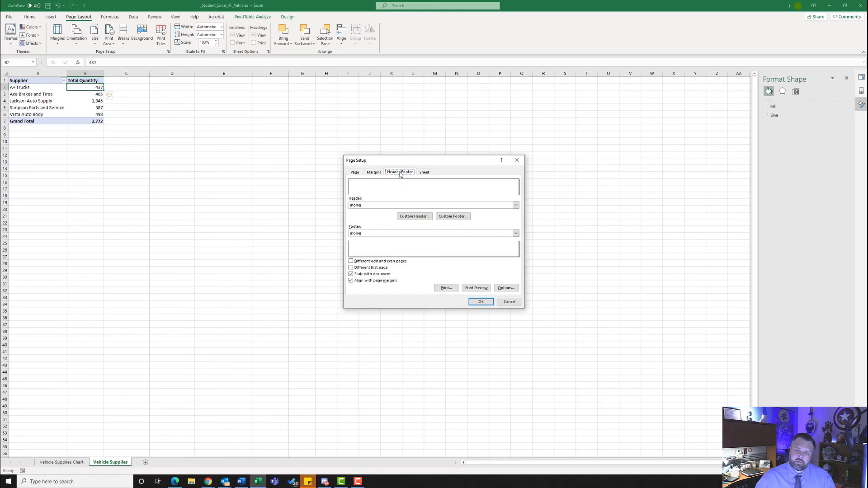
pyautogui.click(458, 221)
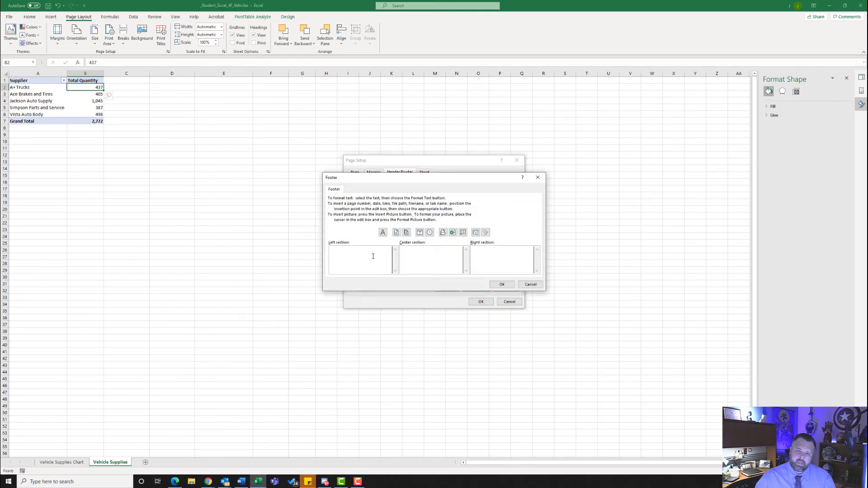
pyautogui.click(453, 234)
pyautogui.click(506, 286)
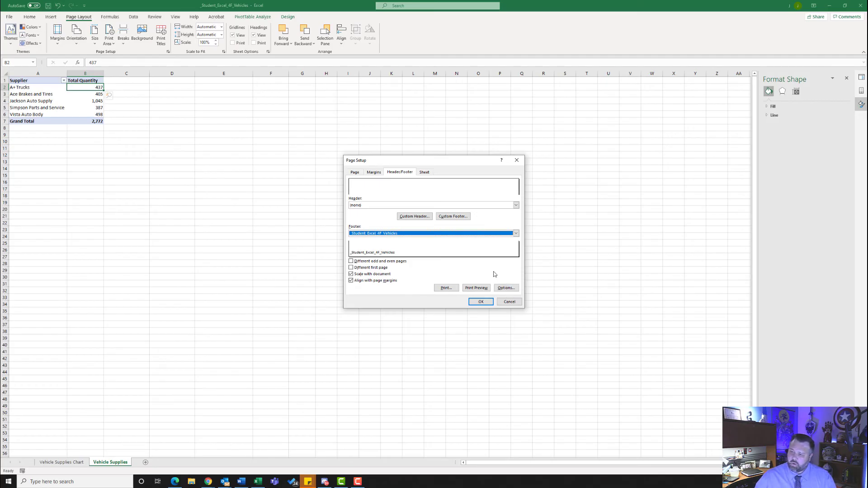
# Center the Vehicle Supplies sheet horizontally on the page and apply the page setup.
pyautogui.click(373, 173)
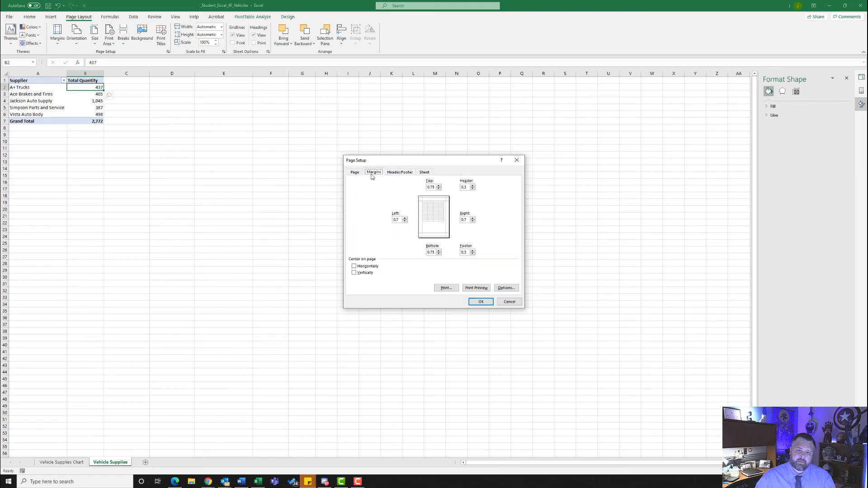
pyautogui.click(355, 268)
pyautogui.click(482, 301)
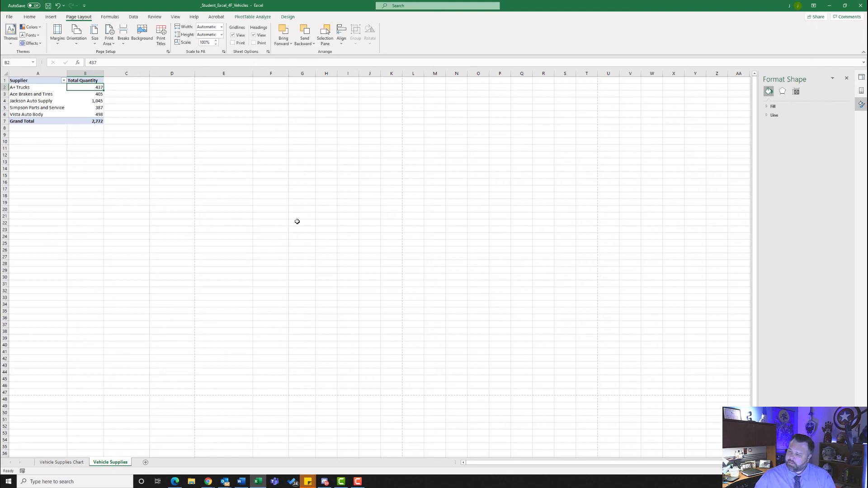
# Show all workbook properties and set Tags to 'vehicle supplies'.
pyautogui.click(9, 17)
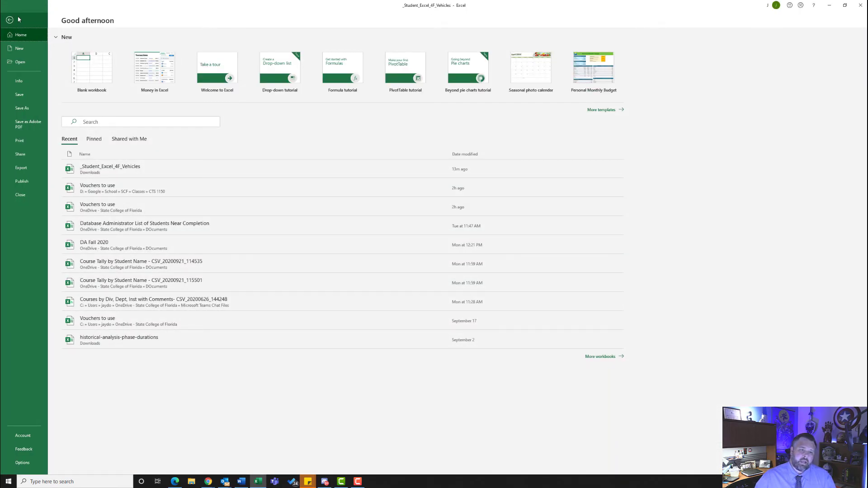
pyautogui.click(25, 80)
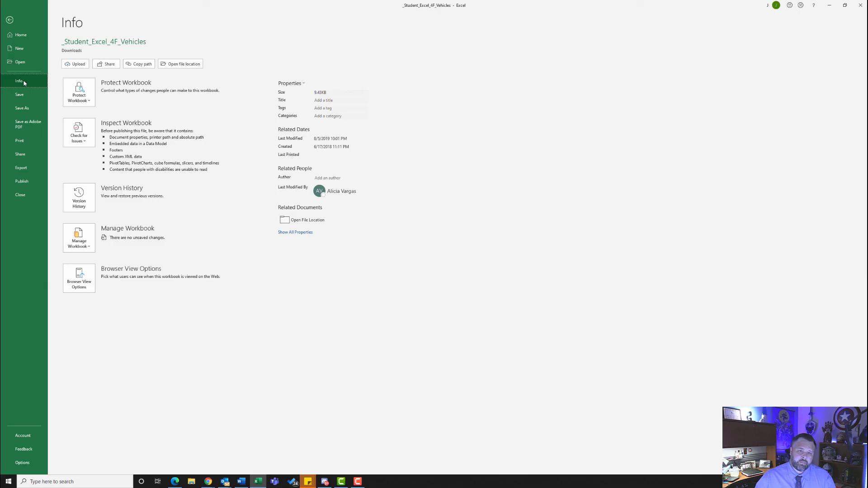
pyautogui.click(289, 233)
pyautogui.click(337, 108)
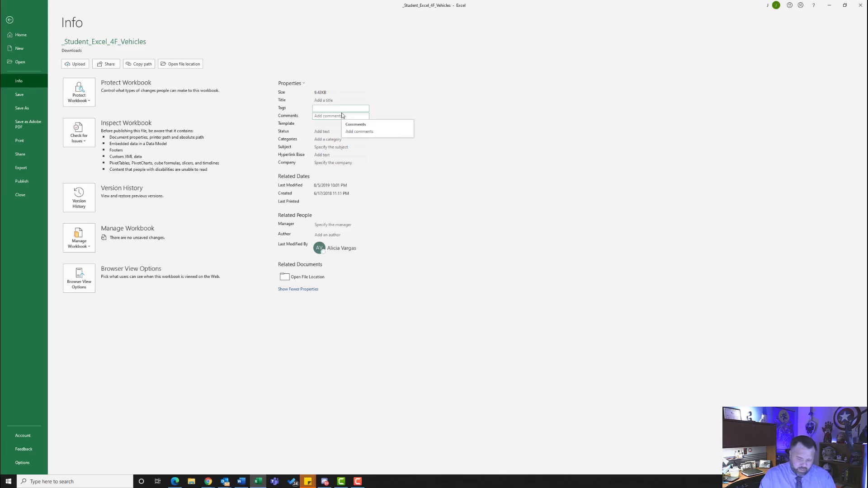
pyautogui.write('vehicle supplies')
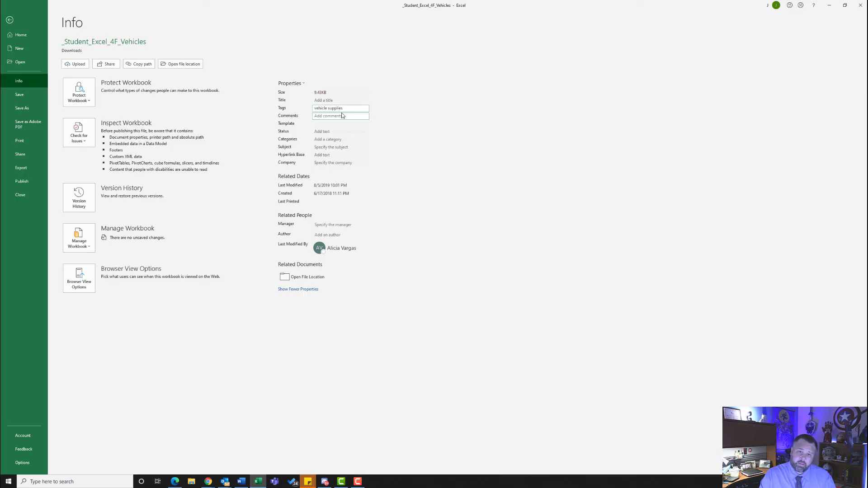
# Set Subject to 'cgs' and Author to the student's name, then save the workbook.
pyautogui.click(332, 148)
pyautogui.write('cgs')
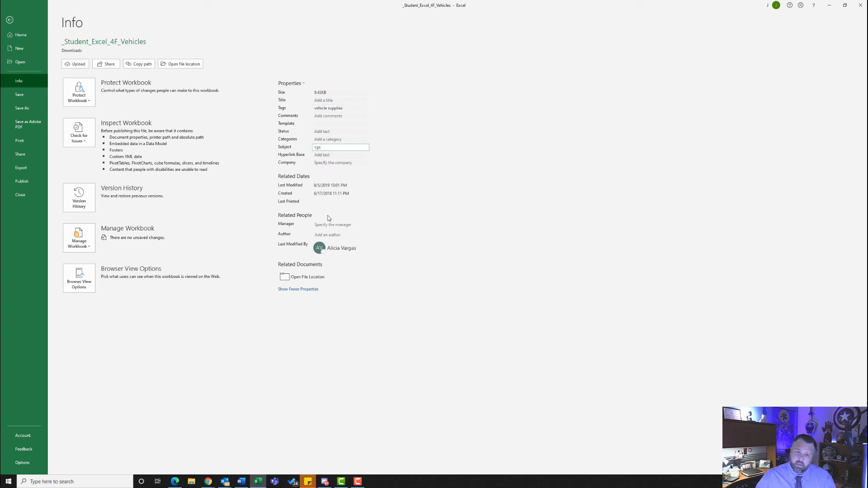
pyautogui.click(328, 235)
pyautogui.write('jason')
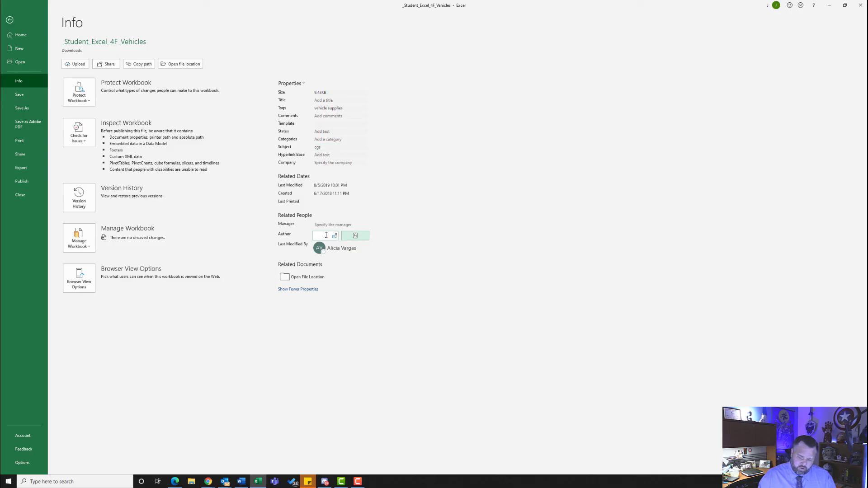
pyautogui.press('Return')
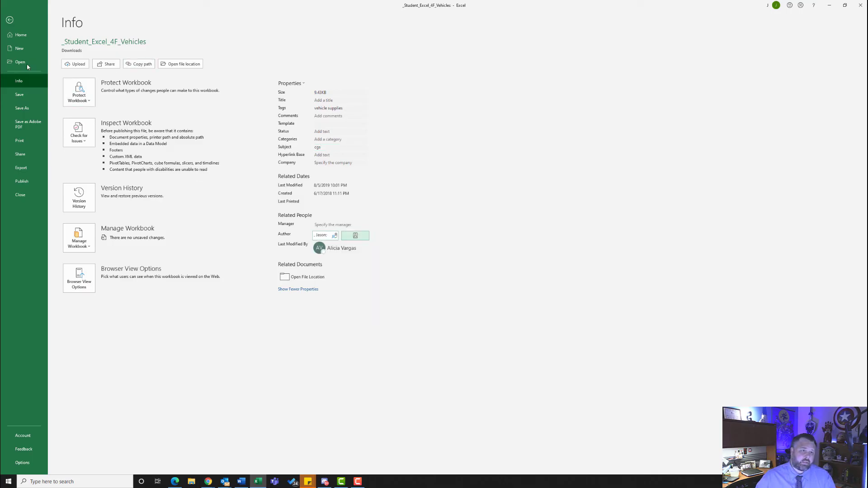
pyautogui.click(26, 94)
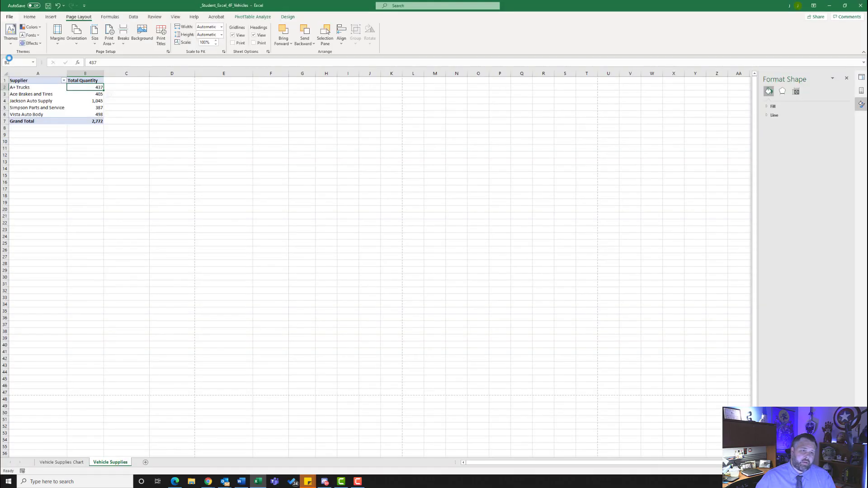
# Save and minimize Excel, then close the starting materials list in MyLab IT.
pyautogui.click(49, 7)
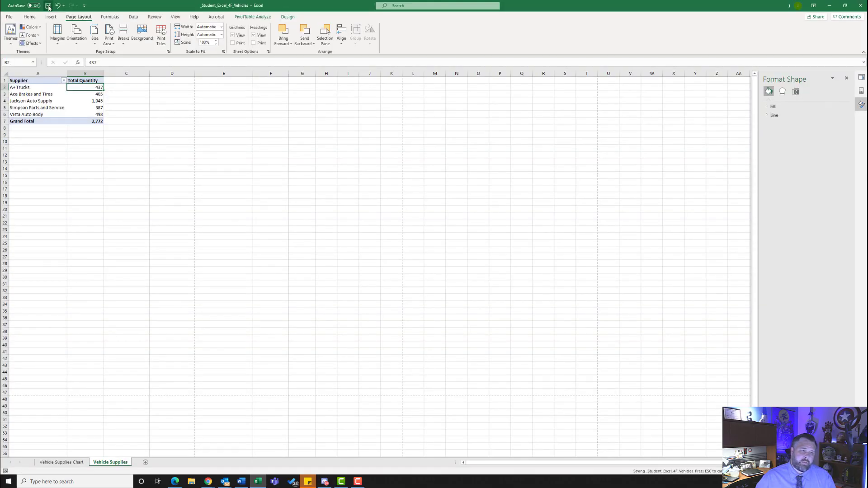
pyautogui.click(828, 6)
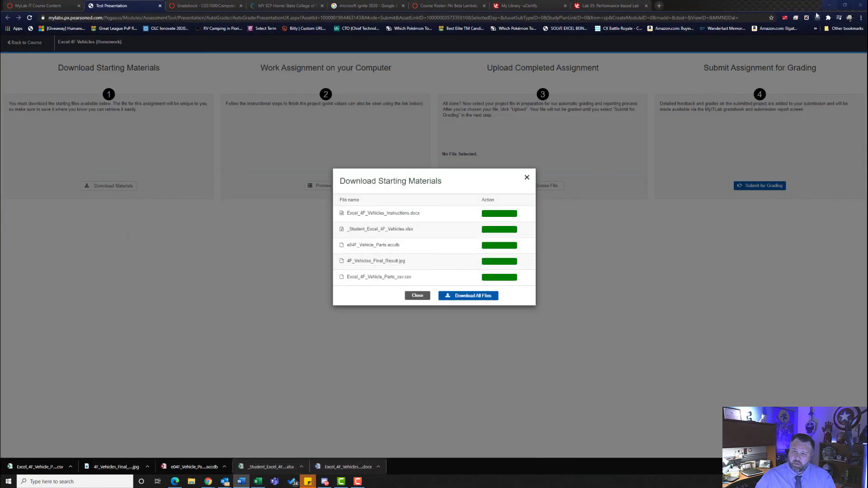
pyautogui.click(526, 178)
pyautogui.click(527, 178)
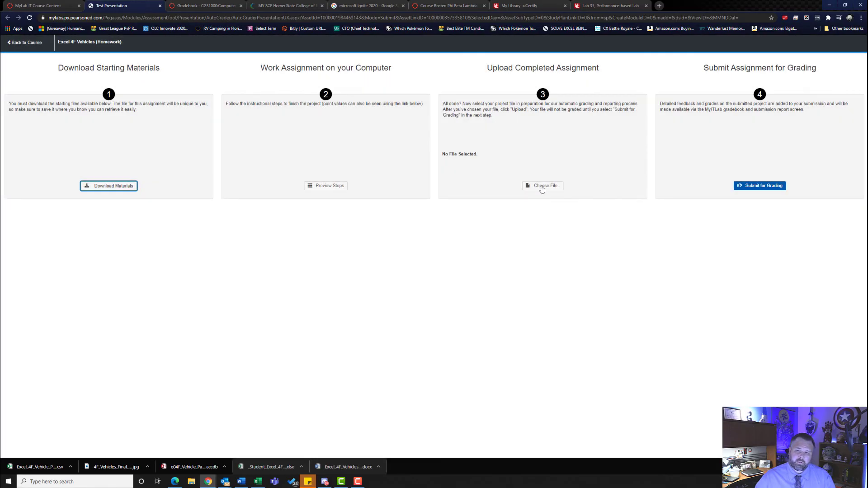
# Upload _Student_Excel_4F_Vehicles.xlsx from Downloads and submit it for grading.
pyautogui.click(544, 190)
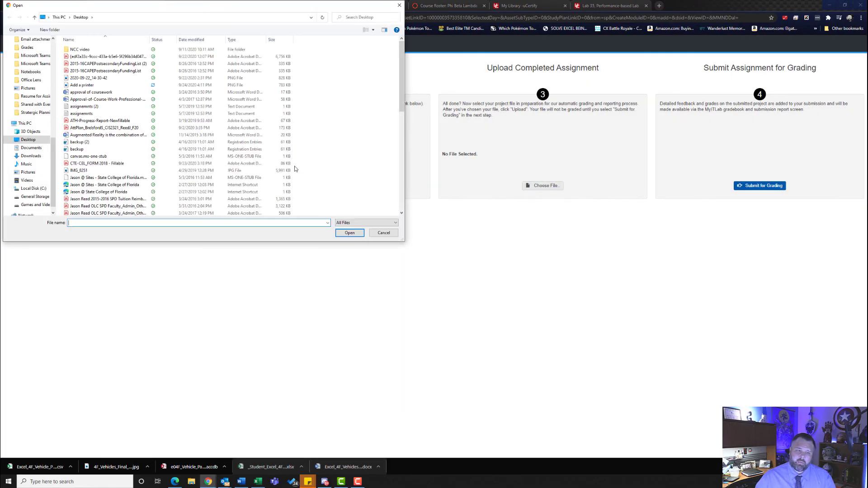
pyautogui.scroll(10, 19, 68)
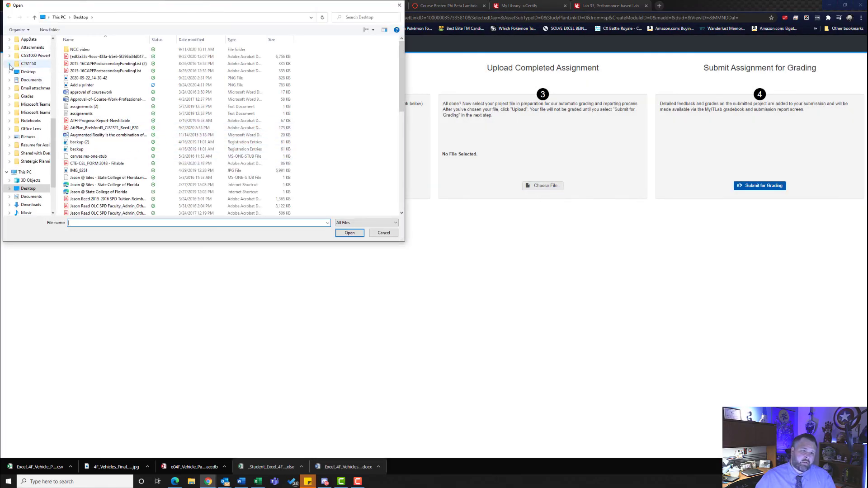
pyautogui.scroll(3, 24, 67)
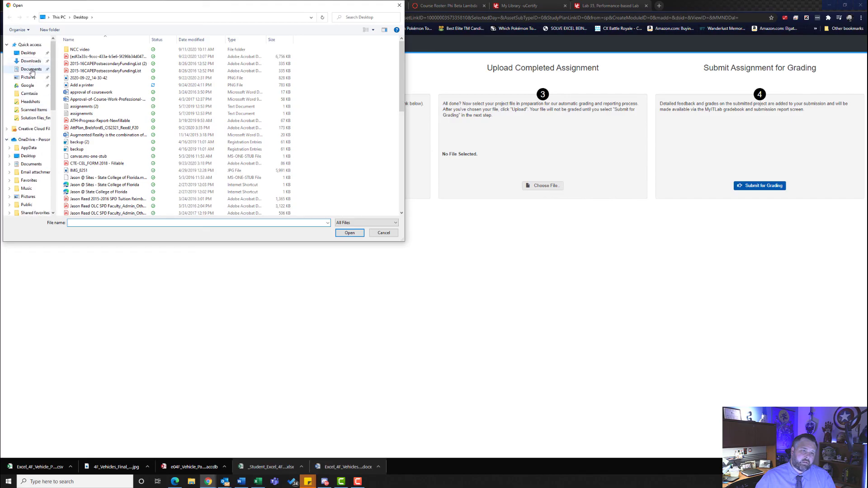
pyautogui.click(31, 61)
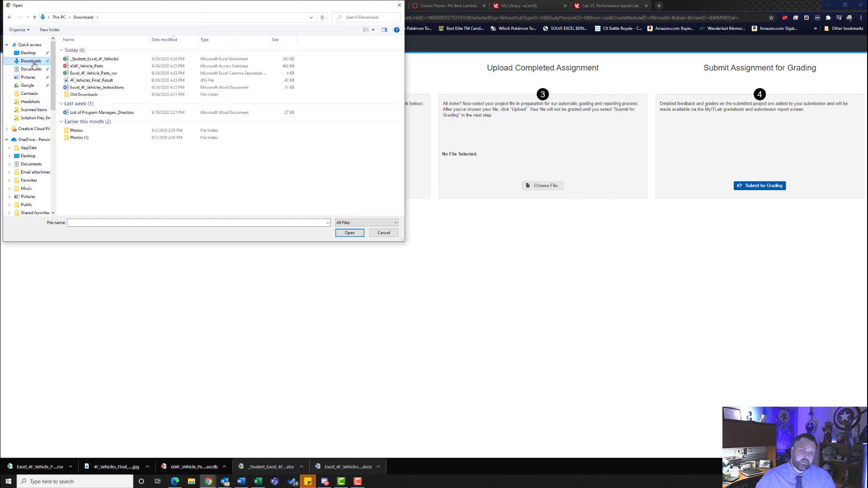
pyautogui.click(102, 63)
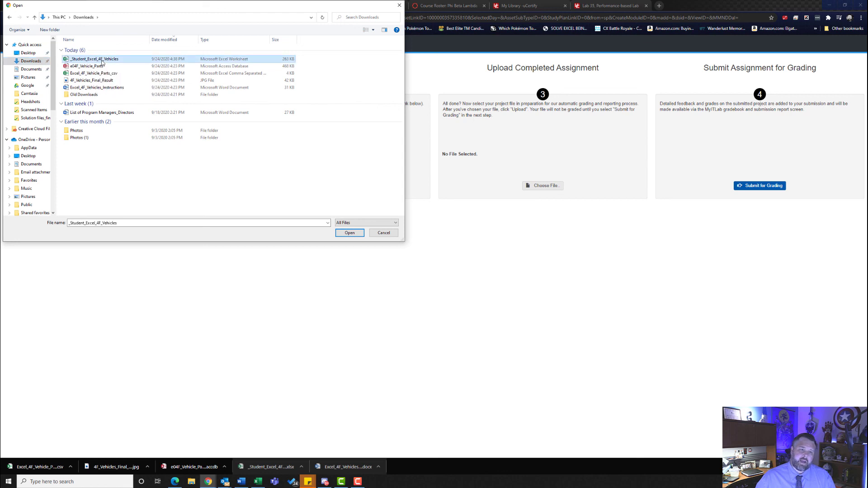
pyautogui.click(350, 233)
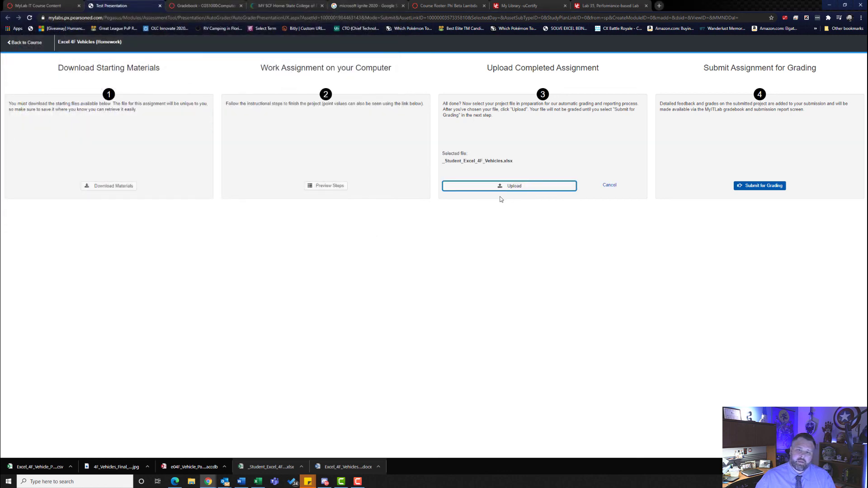
pyautogui.click(509, 187)
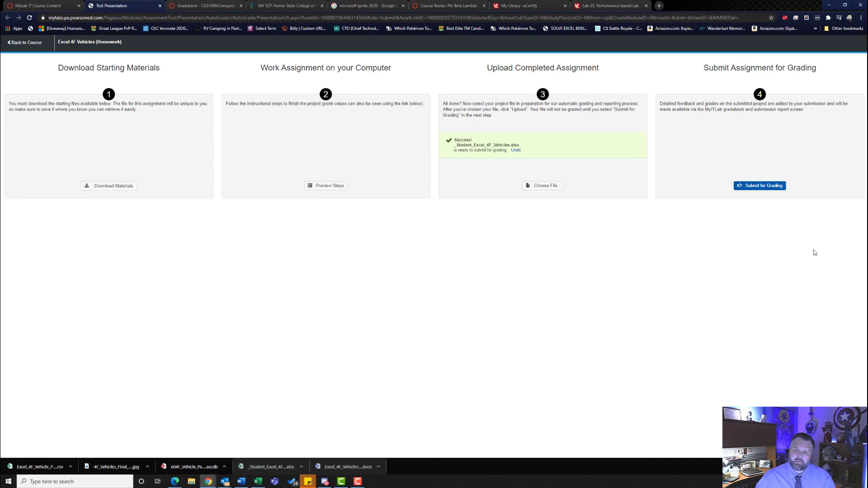
pyautogui.click(760, 185)
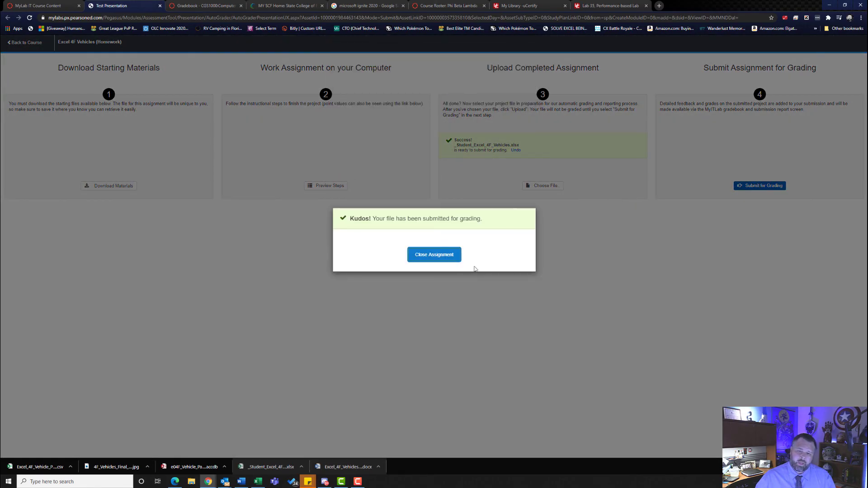
# Close the assignment and view the submissions for the 4F Vehicles homework.
pyautogui.click(446, 262)
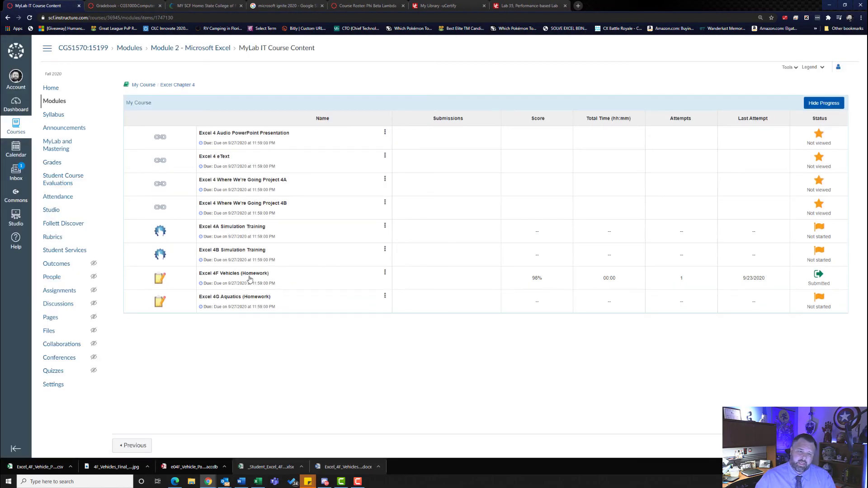
pyautogui.click(385, 275)
pyautogui.click(355, 256)
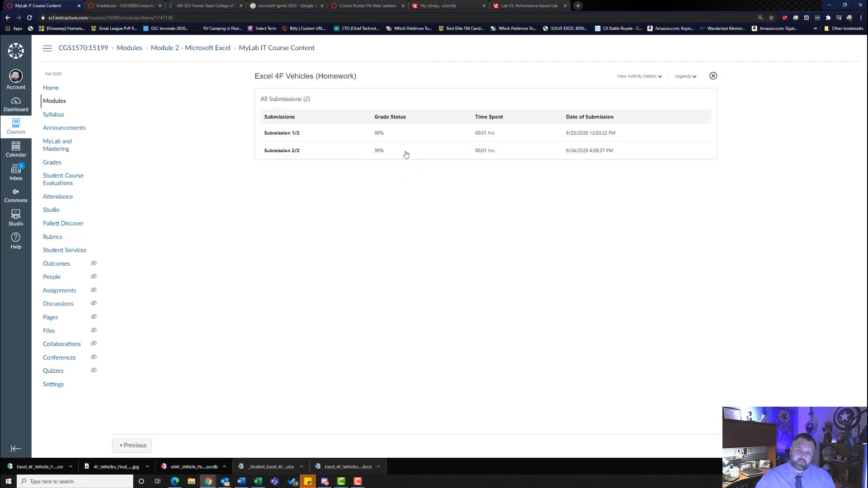
# Open the Submission 2/2 score card and expand step 7 to see its 8 of 10 points.
pyautogui.click(282, 154)
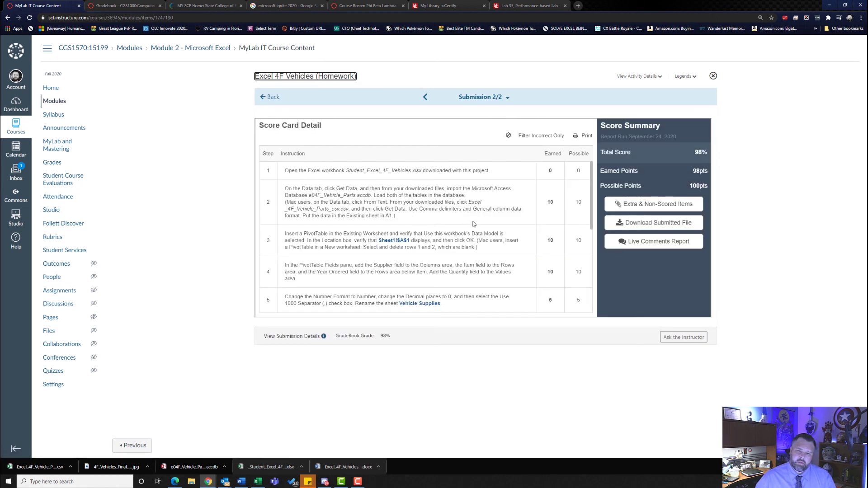
pyautogui.scroll(-2, 488, 222)
pyautogui.scroll(-4, 487, 224)
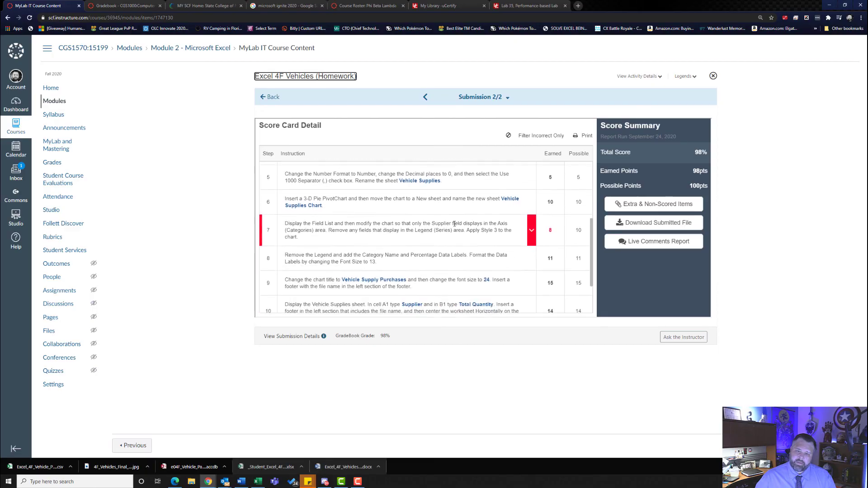
pyautogui.click(530, 220)
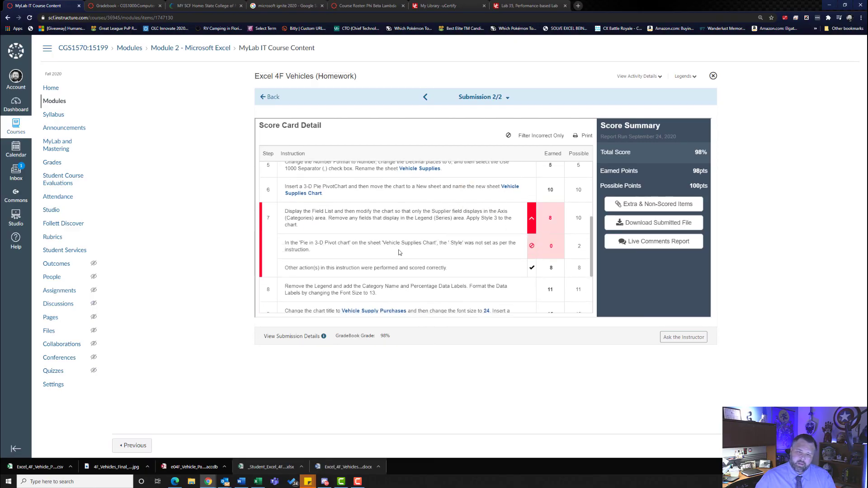